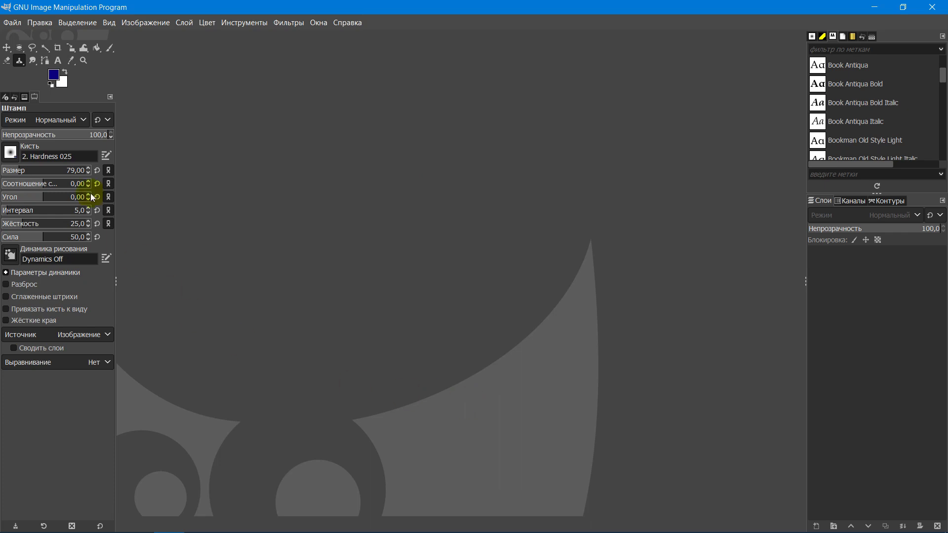
- Open young-woman-1.jpg and zoom to 50% so the whole woman is visible
{"action": "left_click", "coordinate": [12, 23]}
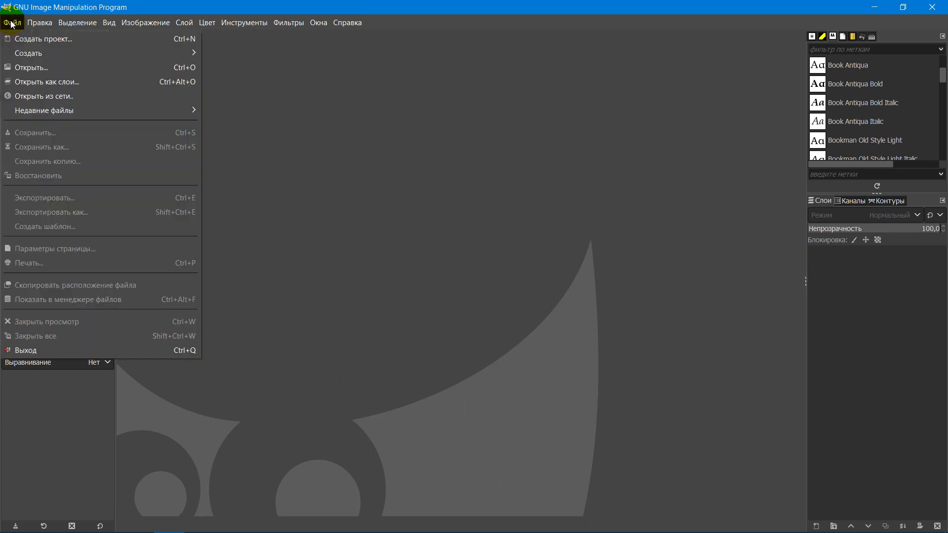
{"action": "left_click", "coordinate": [27, 67]}
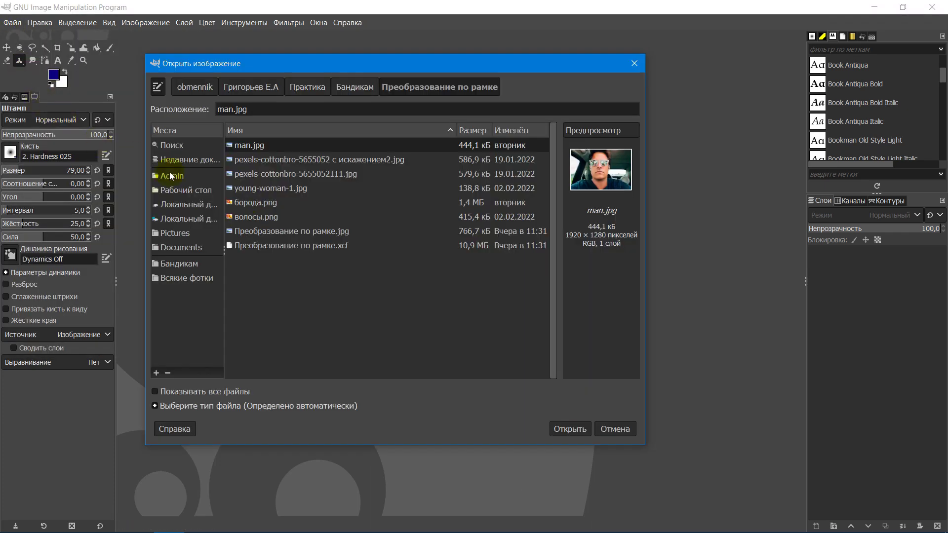
{"action": "left_click", "coordinate": [257, 189]}
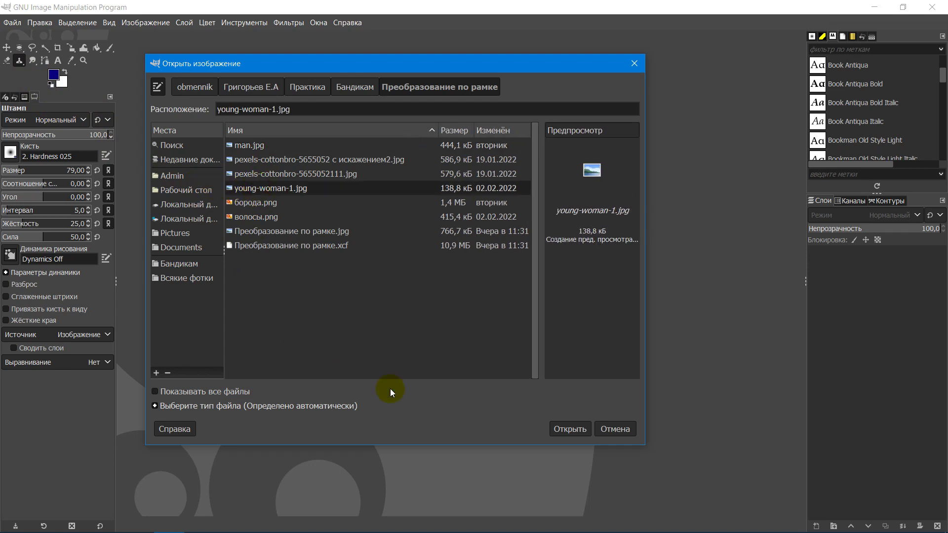
{"action": "left_click", "coordinate": [571, 429]}
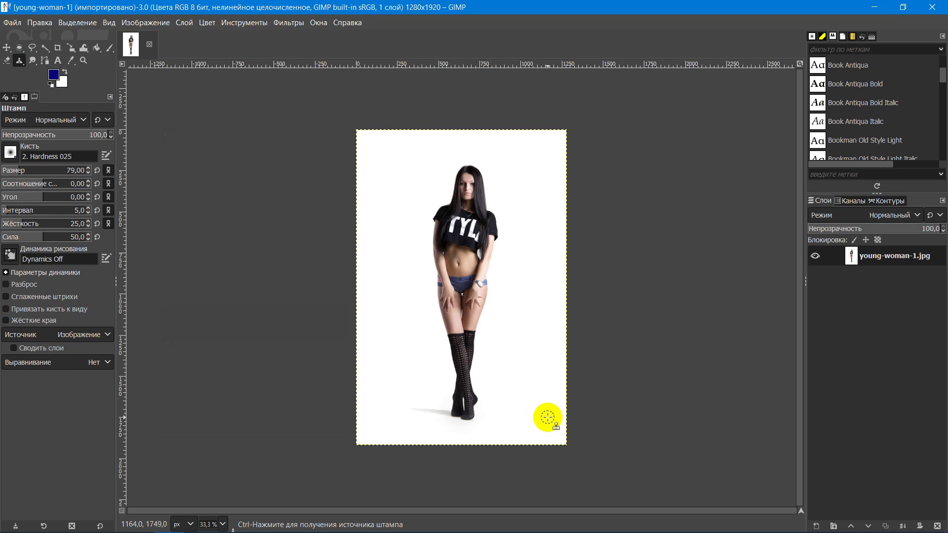
{"action": "scroll", "coordinate": [545, 423], "scroll_direction": "up", "scroll_amount": 1}
{"action": "left_click_drag", "start_coordinate": [801, 366], "coordinate": [799, 318]}
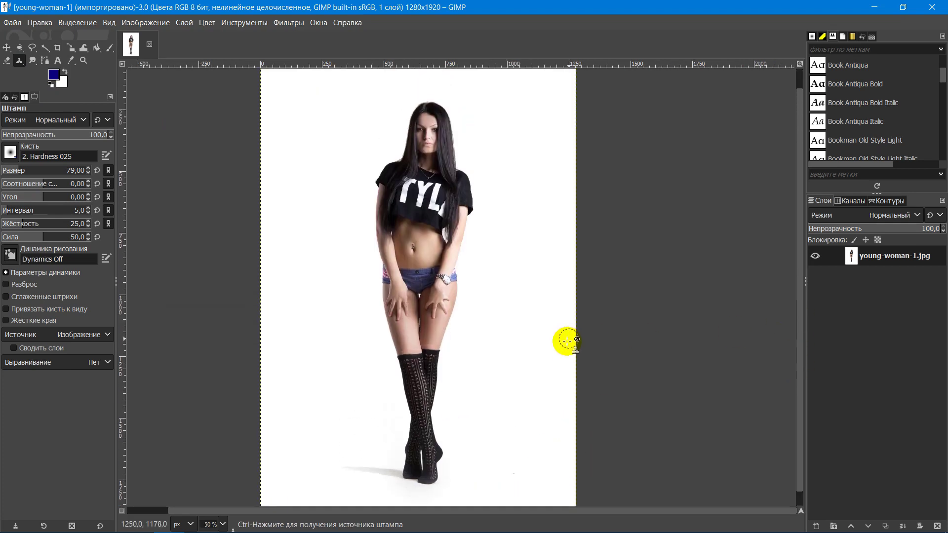
{"action": "left_click", "coordinate": [242, 23]}
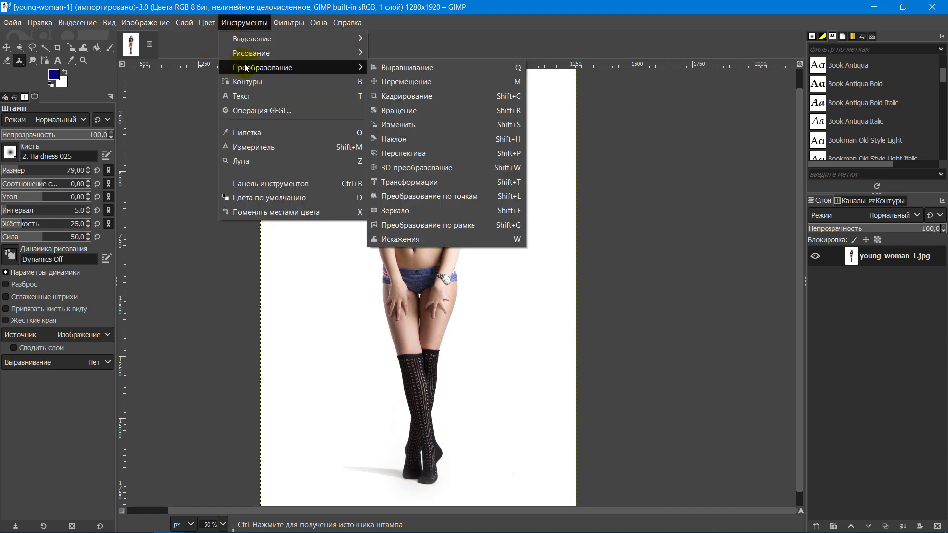
{"action": "mouse_move", "coordinate": [262, 67]}
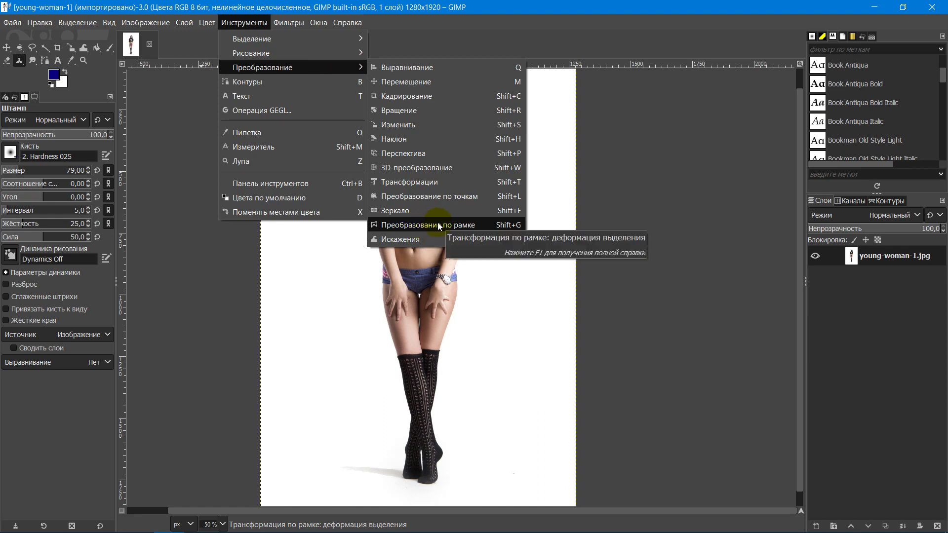
- Select the Cage Transform tool from the Transform Tools menu
{"action": "left_click", "coordinate": [439, 226]}
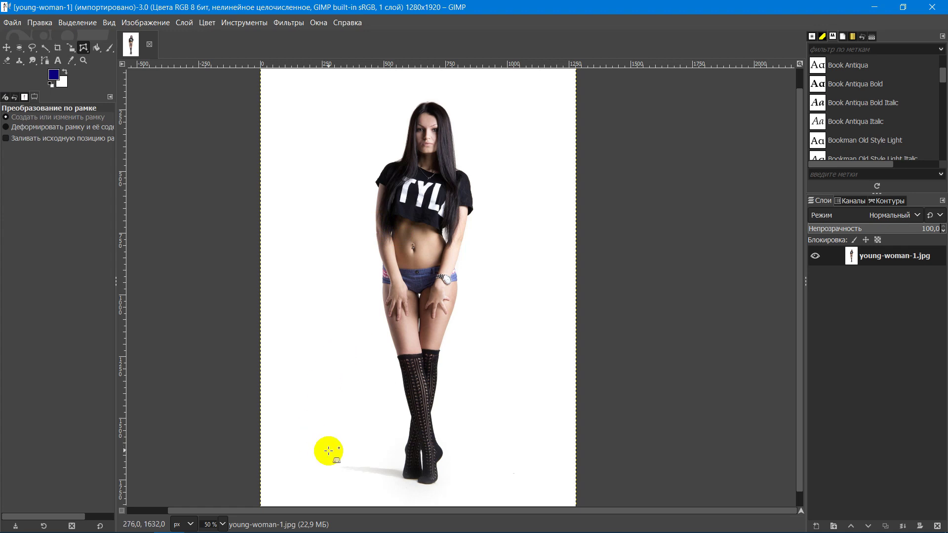
- Draw a closed six-point cage around the woman, from above her head to below her feet
{"action": "left_click_drag", "start_coordinate": [325, 450], "coordinate": [329, 261]}
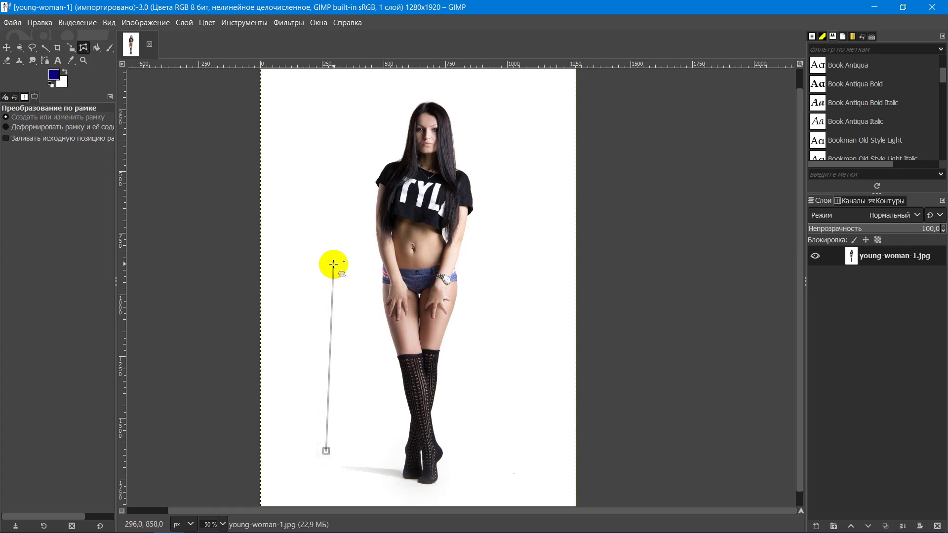
{"action": "left_click", "coordinate": [327, 258]}
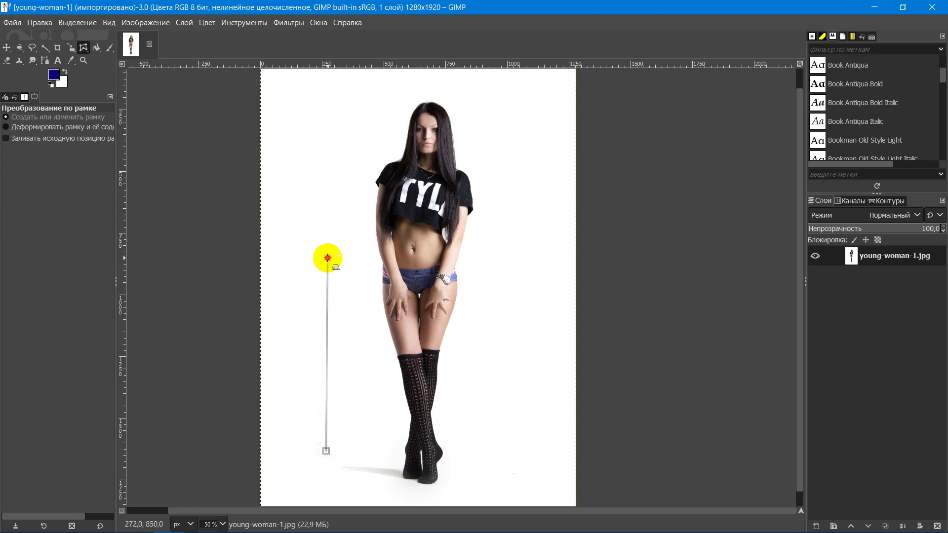
{"action": "left_click", "coordinate": [330, 87]}
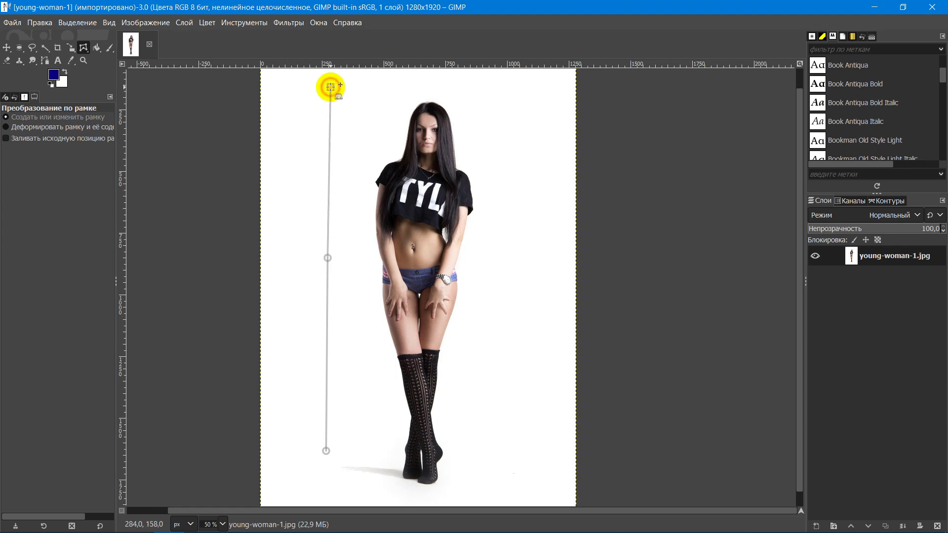
{"action": "left_click", "coordinate": [512, 86]}
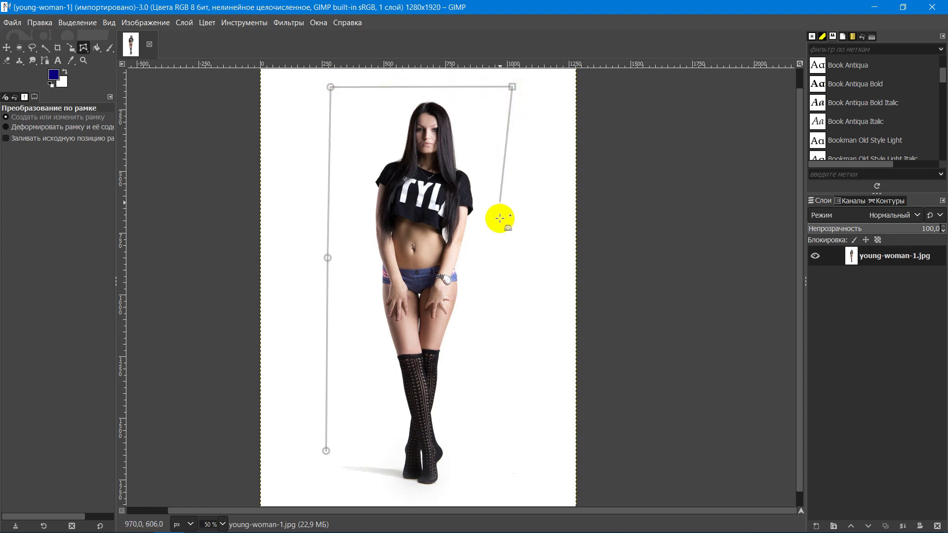
{"action": "left_click", "coordinate": [508, 268]}
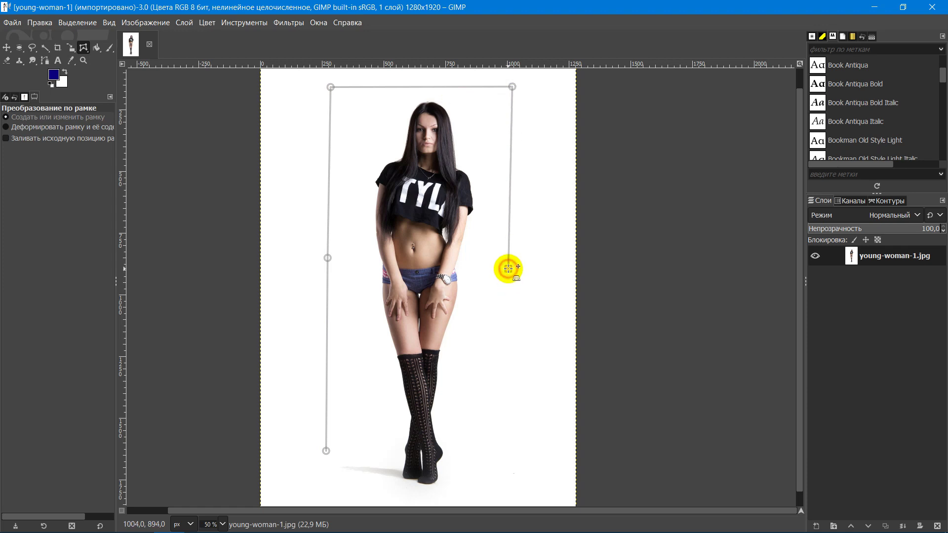
{"action": "left_click", "coordinate": [510, 458]}
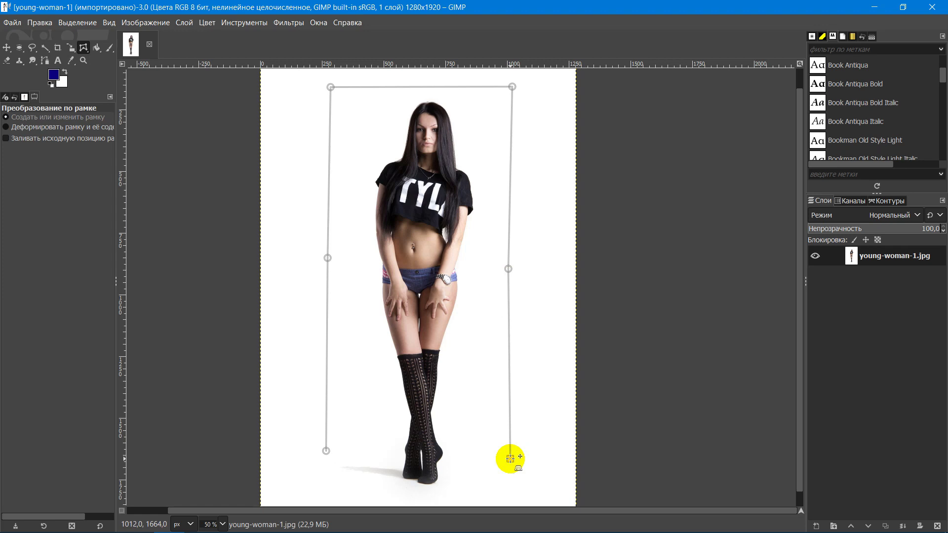
{"action": "left_click", "coordinate": [510, 459]}
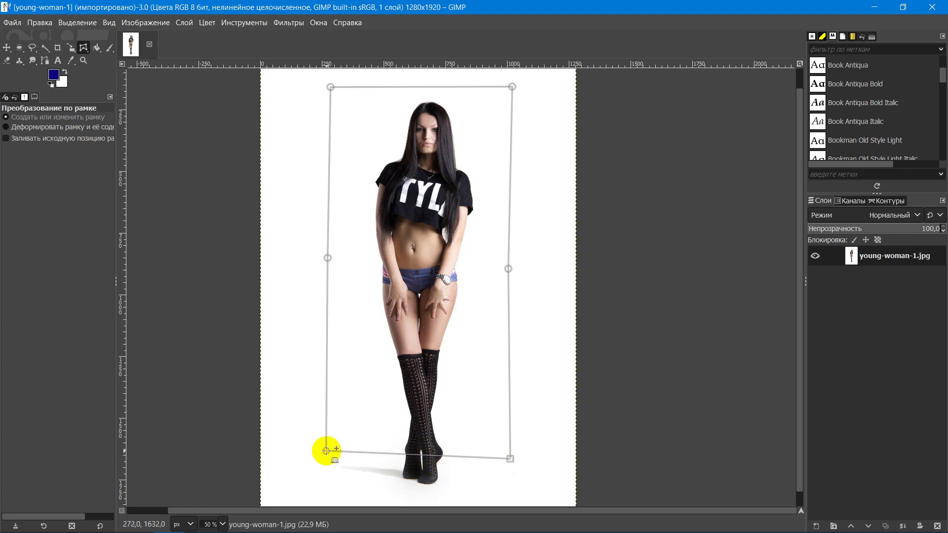
{"action": "left_click", "coordinate": [326, 450]}
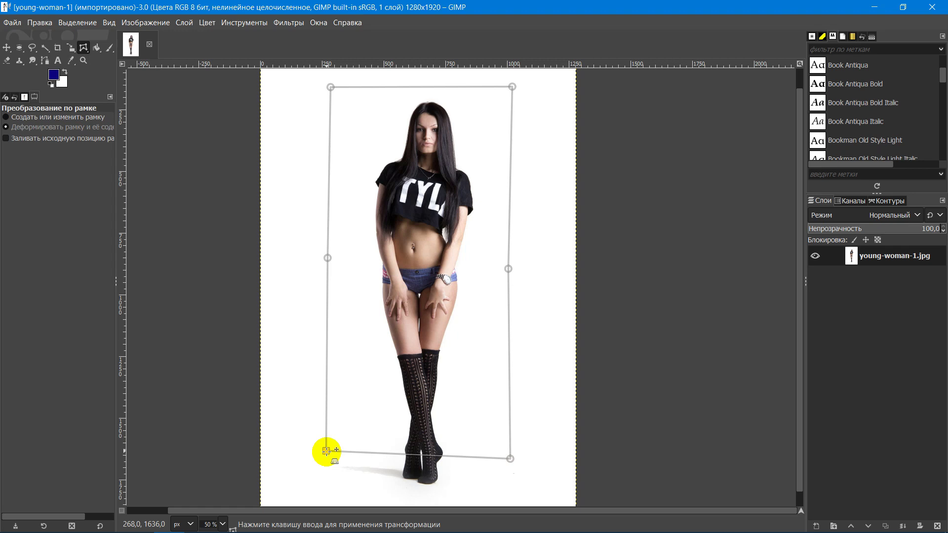
- In Create/Adjust mode, move both bottom cage corners lower to level the cage bottom
{"action": "left_click", "coordinate": [6, 117]}
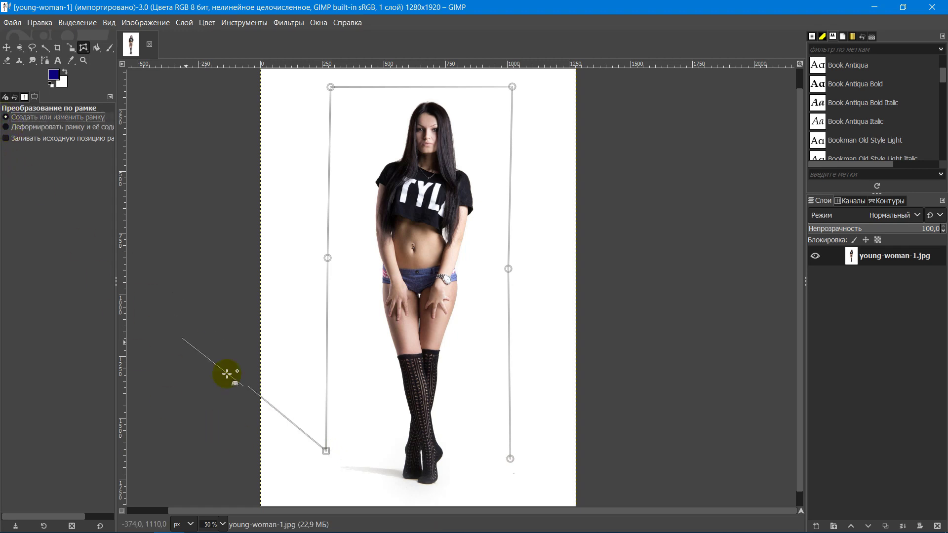
{"action": "left_click", "coordinate": [314, 449]}
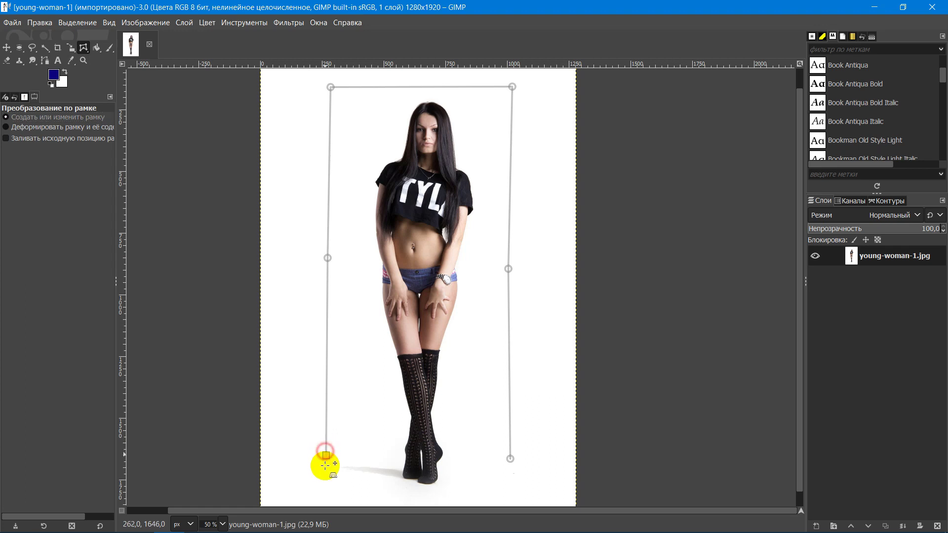
{"action": "left_click_drag", "start_coordinate": [314, 449], "coordinate": [326, 499]}
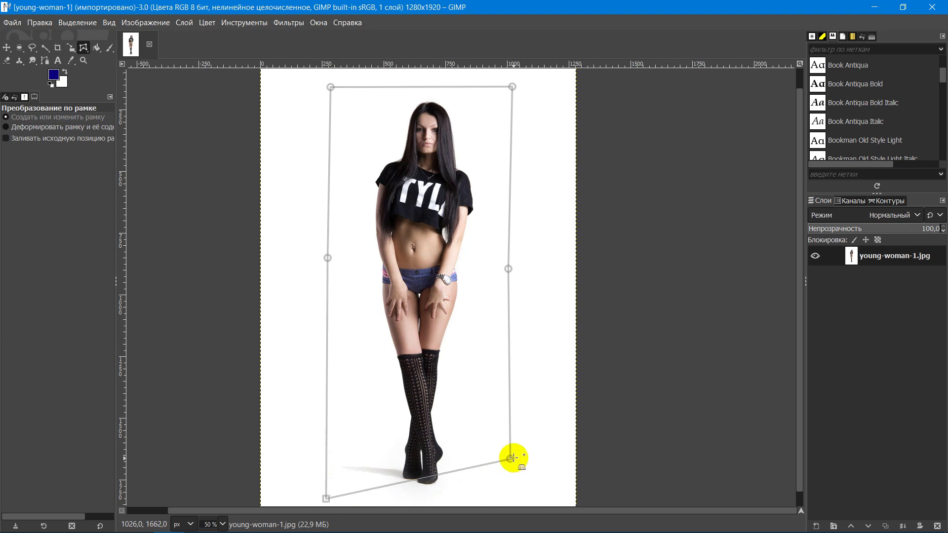
{"action": "left_click_drag", "start_coordinate": [511, 458], "coordinate": [516, 501]}
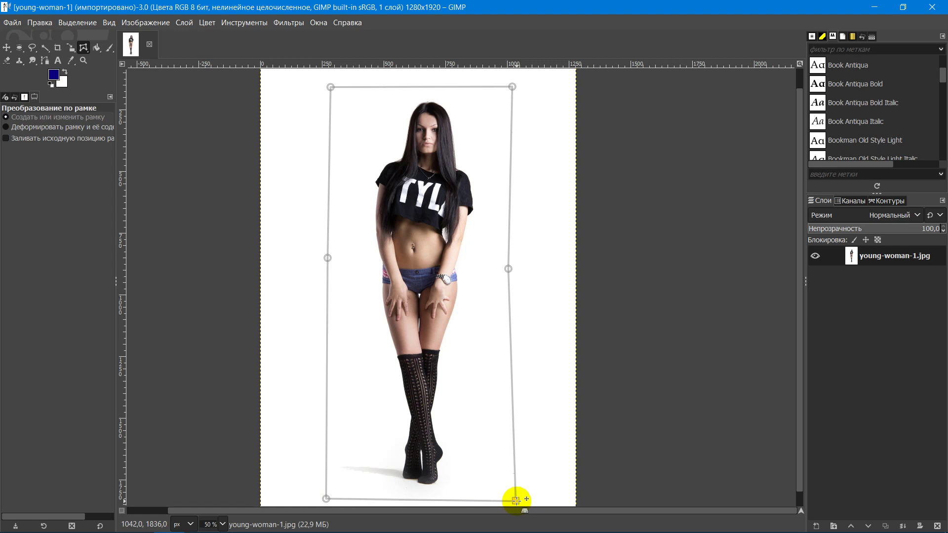
- Switch to Deform mode and drag the middle cage points left to warp her body
{"action": "key", "text": "Return"}
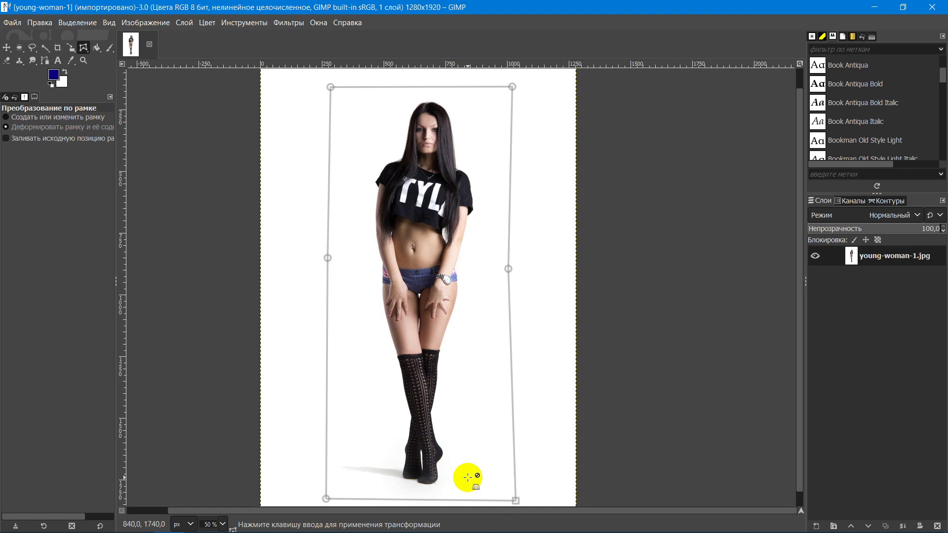
{"action": "left_click_drag", "start_coordinate": [327, 258], "coordinate": [261, 261]}
{"action": "left_click_drag", "start_coordinate": [508, 268], "coordinate": [371, 267]}
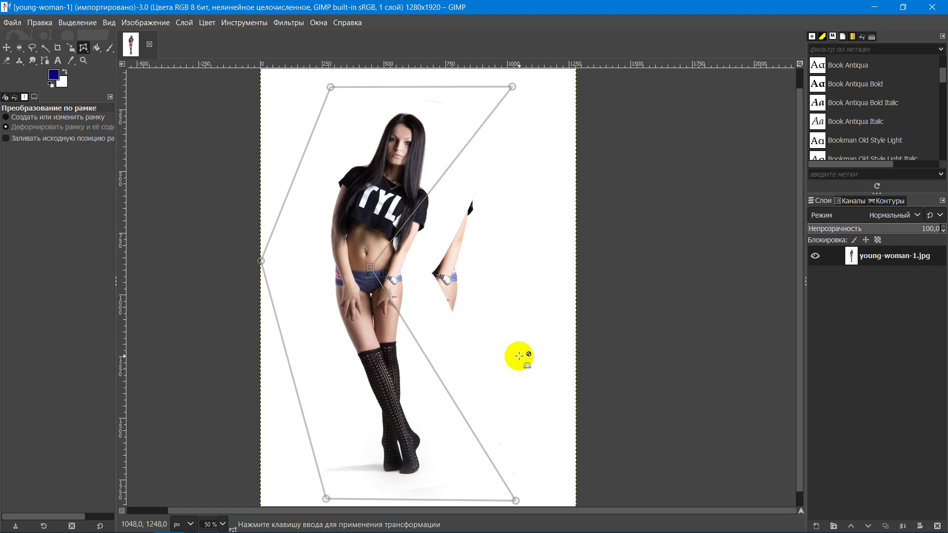
- Enable 'Fill the original position of the cage' and cancel the warp, restoring the original photo
{"action": "left_click", "coordinate": [7, 142]}
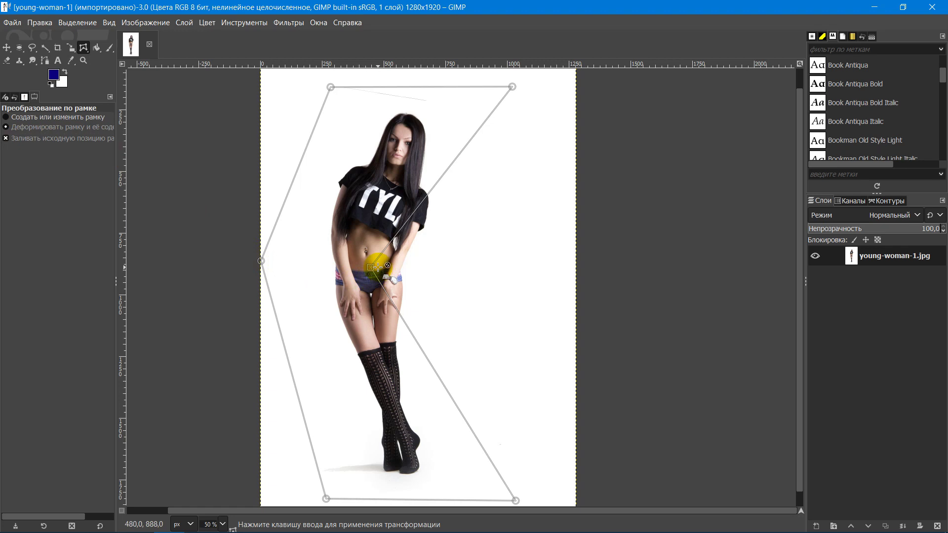
{"action": "key", "text": "Escape"}
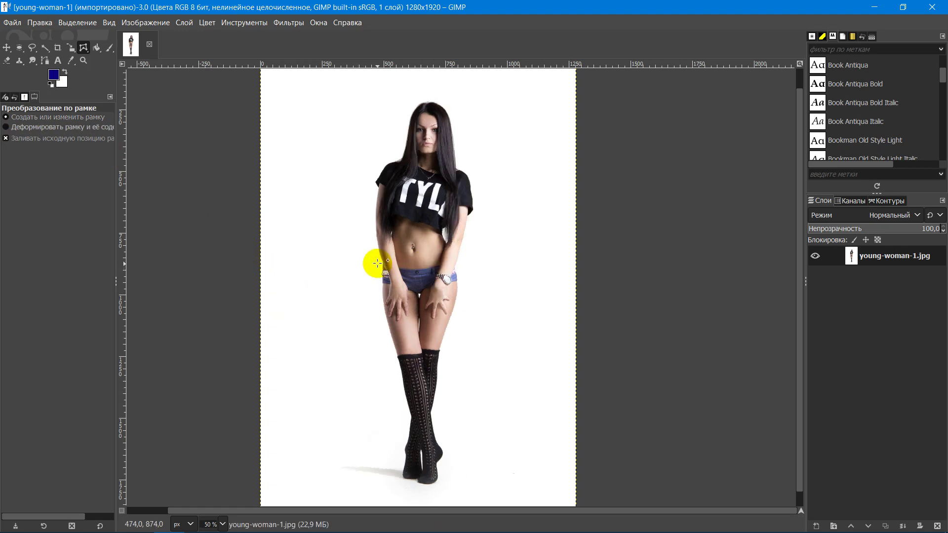
- Duplicate the woman's photo layer and place the first point of a new cage below her
{"action": "right_click", "coordinate": [891, 261]}
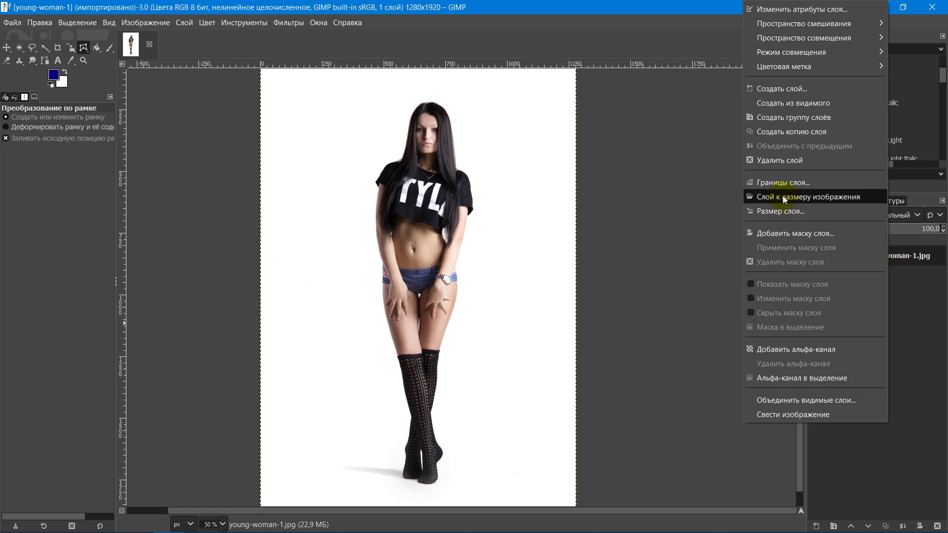
{"action": "left_click", "coordinate": [794, 132]}
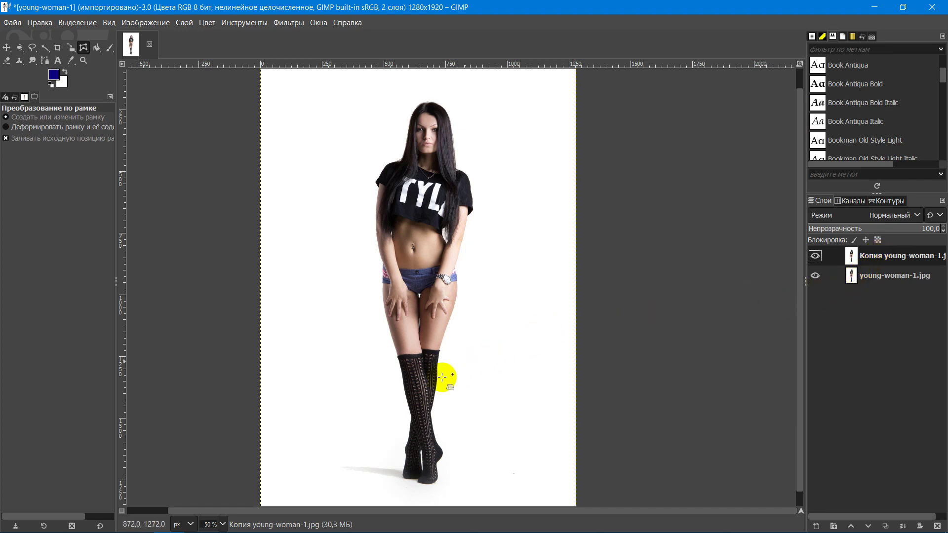
{"action": "left_click", "coordinate": [337, 497]}
- Build and close a multi-point cage along both sides of the woman's body
{"action": "left_click", "coordinate": [336, 286]}
{"action": "left_click", "coordinate": [336, 234]}
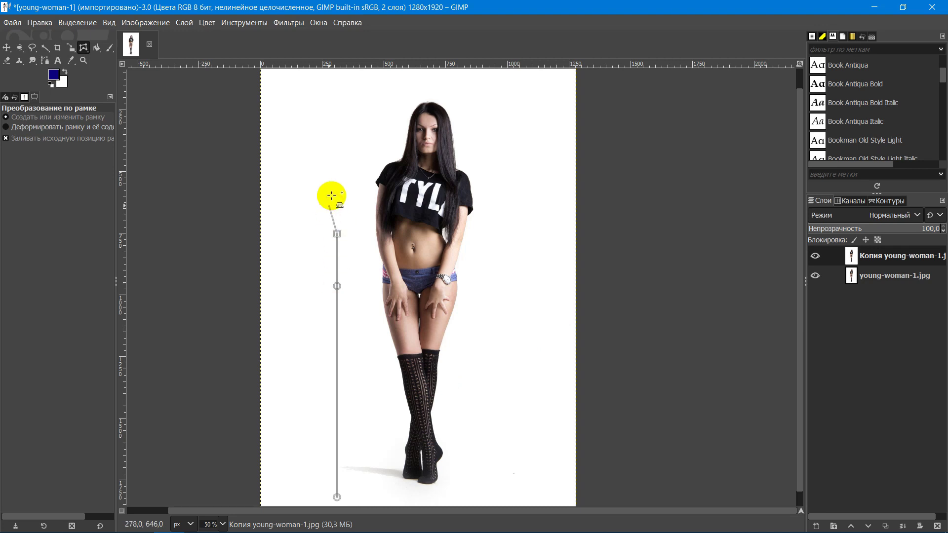
{"action": "left_click", "coordinate": [338, 174]}
{"action": "left_click", "coordinate": [339, 123]}
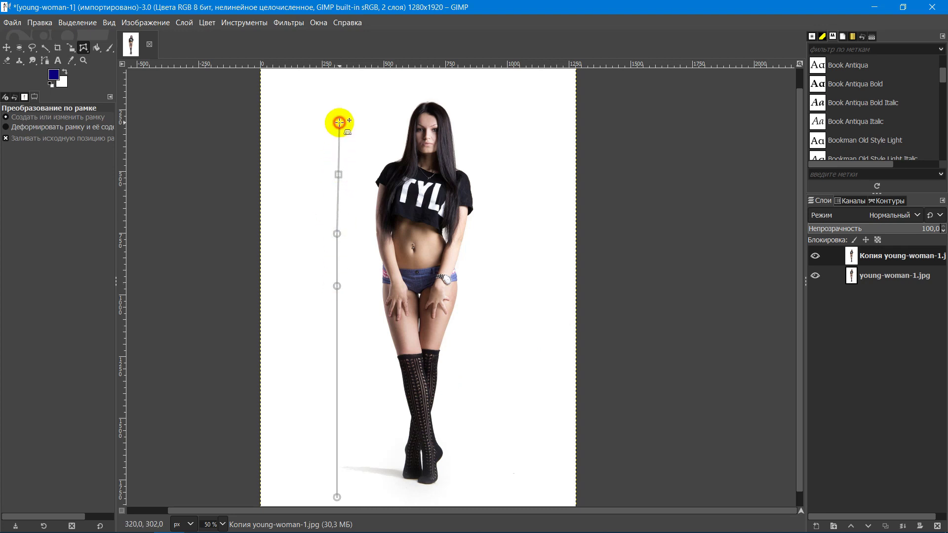
{"action": "left_click", "coordinate": [340, 80]}
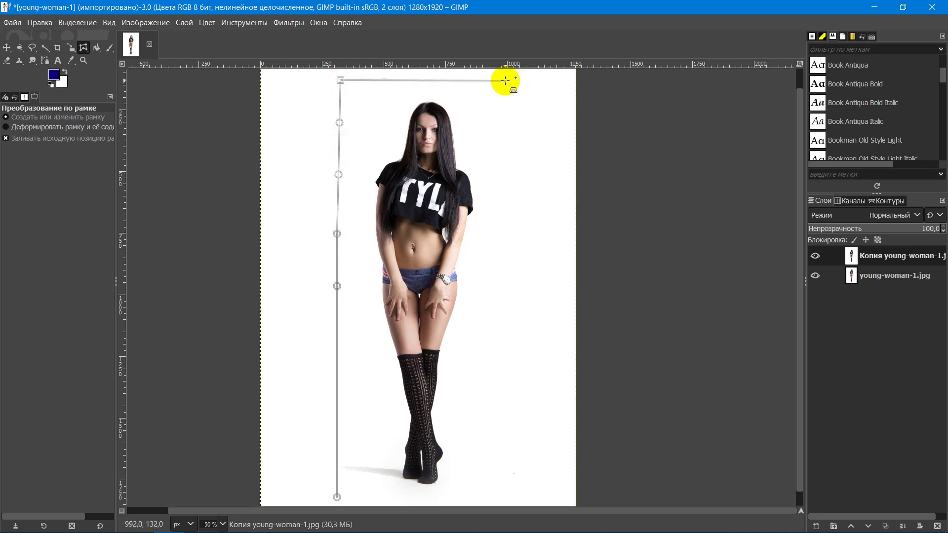
{"action": "left_click", "coordinate": [505, 82]}
{"action": "left_click", "coordinate": [503, 122]}
{"action": "left_click", "coordinate": [502, 181]}
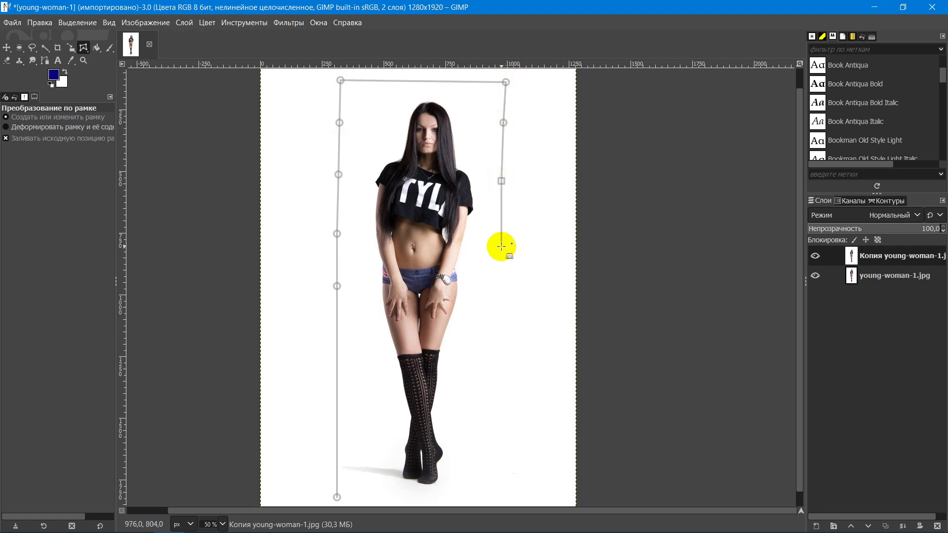
{"action": "left_click", "coordinate": [500, 240]}
{"action": "left_click", "coordinate": [500, 297]}
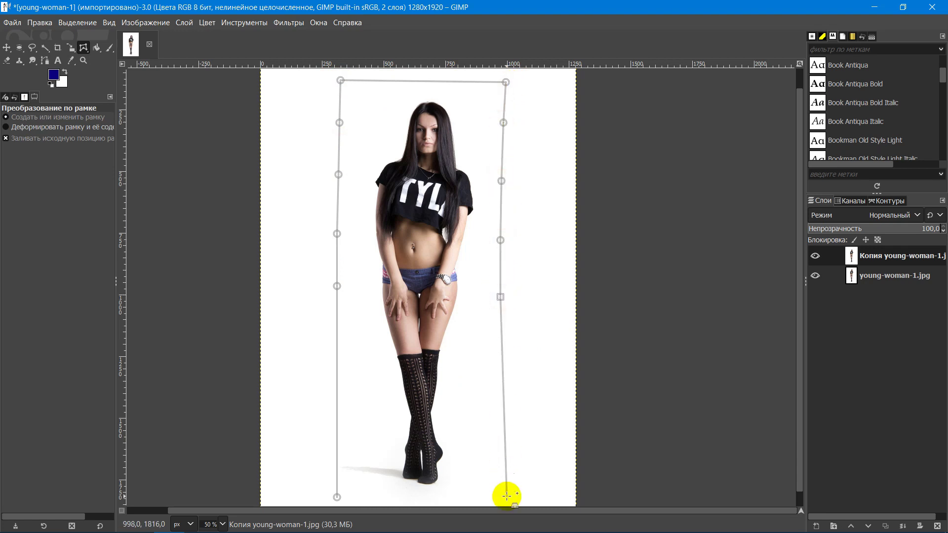
{"action": "left_click", "coordinate": [506, 497]}
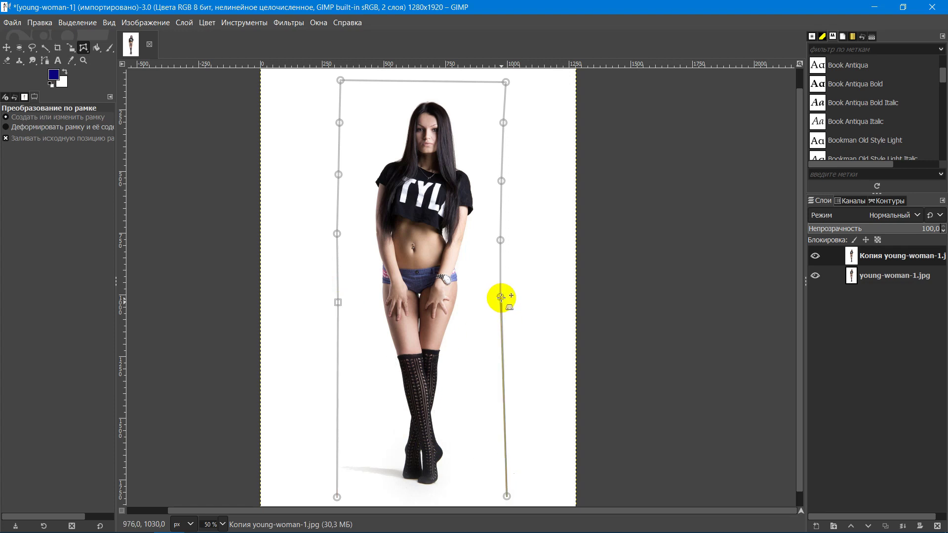
{"action": "left_click_drag", "start_coordinate": [500, 297], "coordinate": [500, 309]}
{"action": "left_click", "coordinate": [336, 497]}
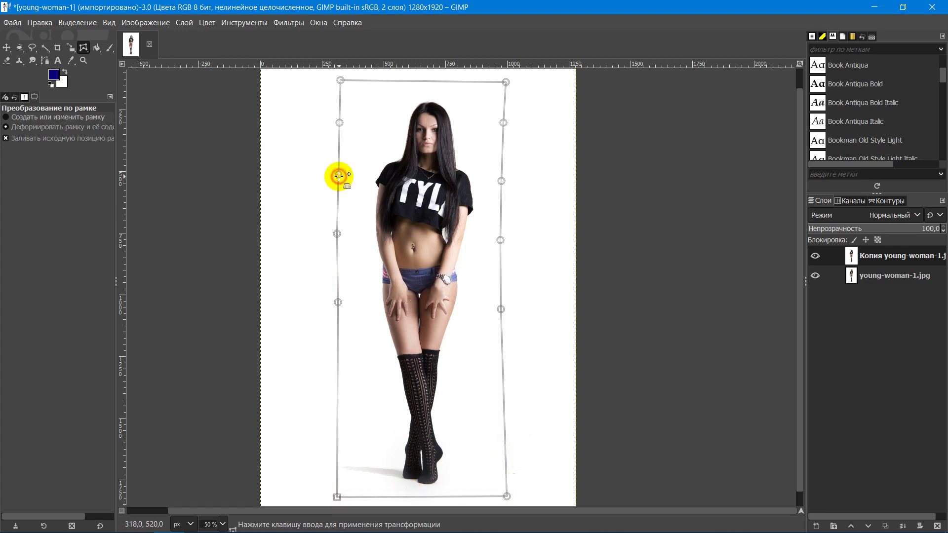
- Pull the waist and chest cage points inward and the hip points outward to slim her waist
{"action": "left_click_drag", "start_coordinate": [339, 176], "coordinate": [345, 176]}
{"action": "left_click_drag", "start_coordinate": [337, 235], "coordinate": [356, 235]}
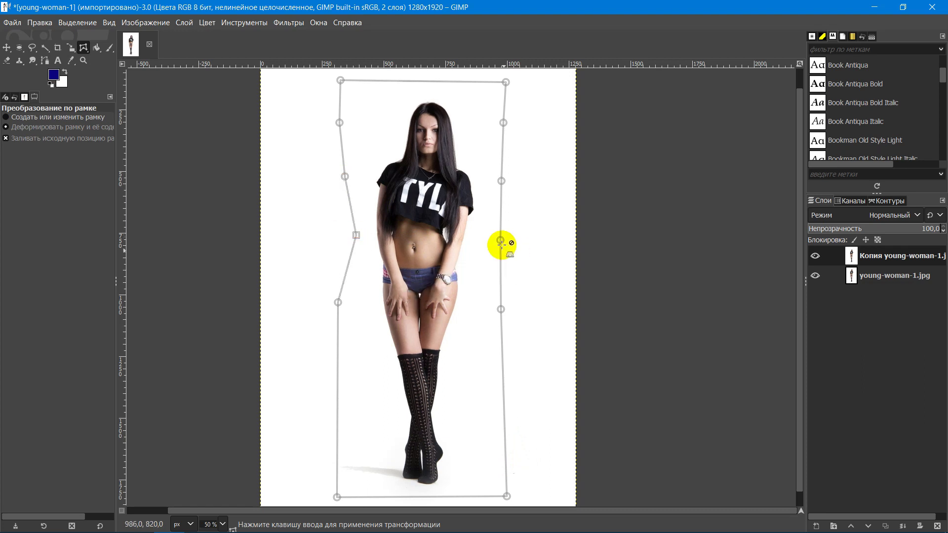
{"action": "left_click_drag", "start_coordinate": [500, 240], "coordinate": [475, 243]}
{"action": "left_click_drag", "start_coordinate": [501, 180], "coordinate": [485, 180]}
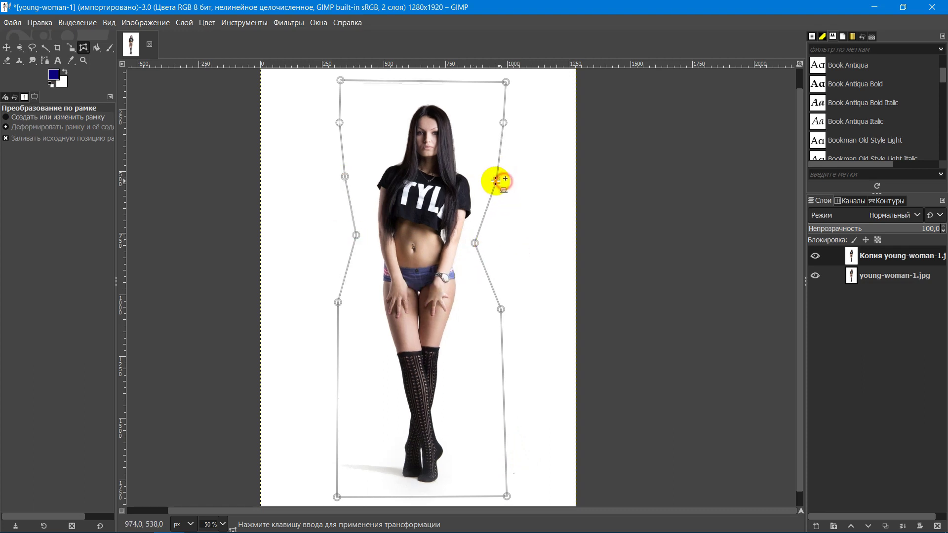
{"action": "left_click_drag", "start_coordinate": [339, 303], "coordinate": [319, 306]}
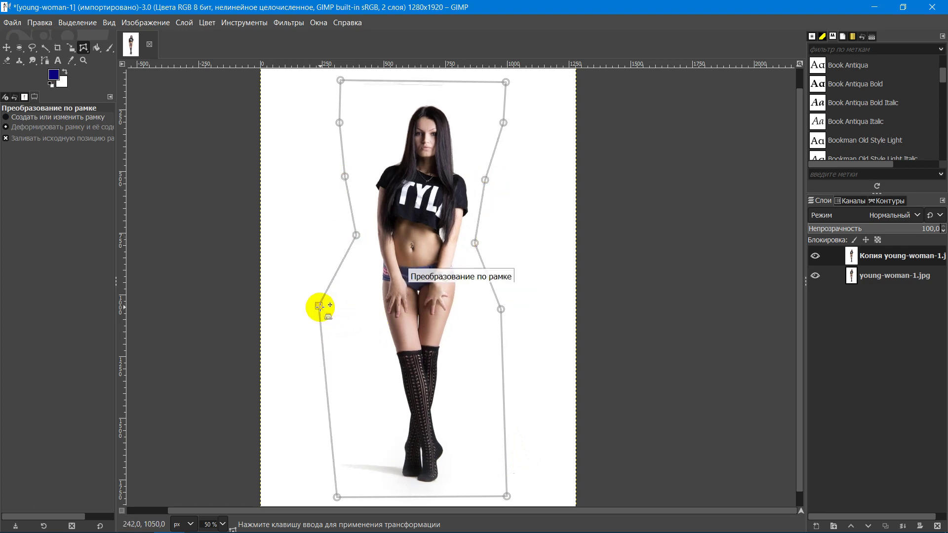
{"action": "left_click_drag", "start_coordinate": [501, 309], "coordinate": [527, 309]}
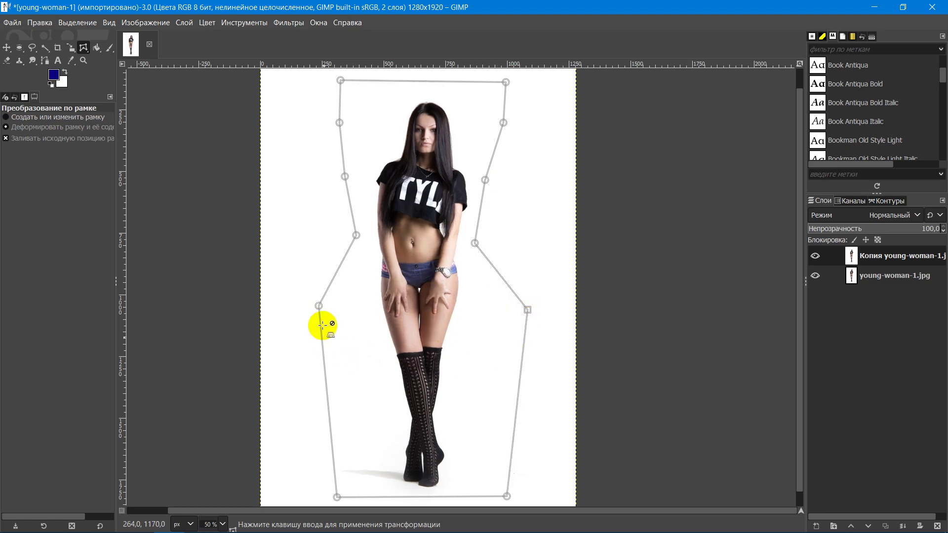
{"action": "left_click_drag", "start_coordinate": [318, 306], "coordinate": [301, 323]}
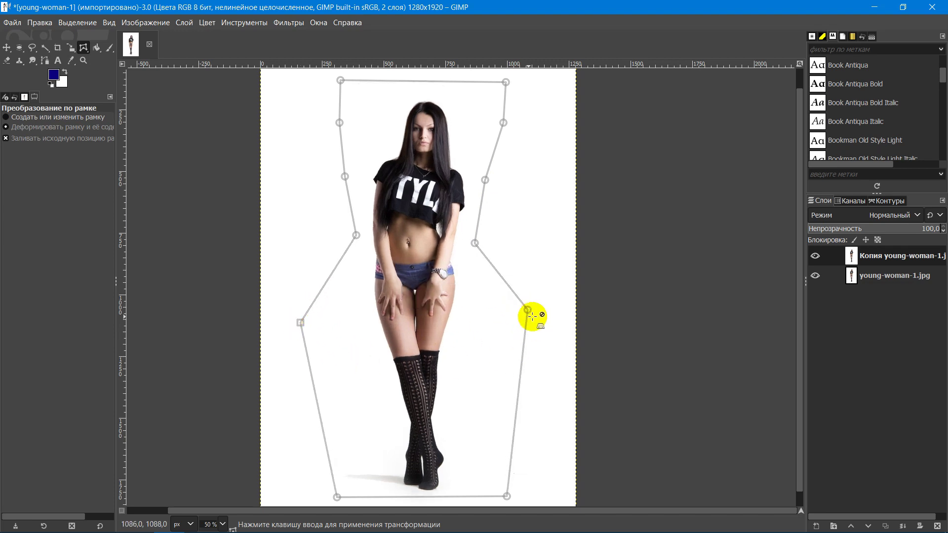
{"action": "left_click_drag", "start_coordinate": [527, 309], "coordinate": [548, 326]}
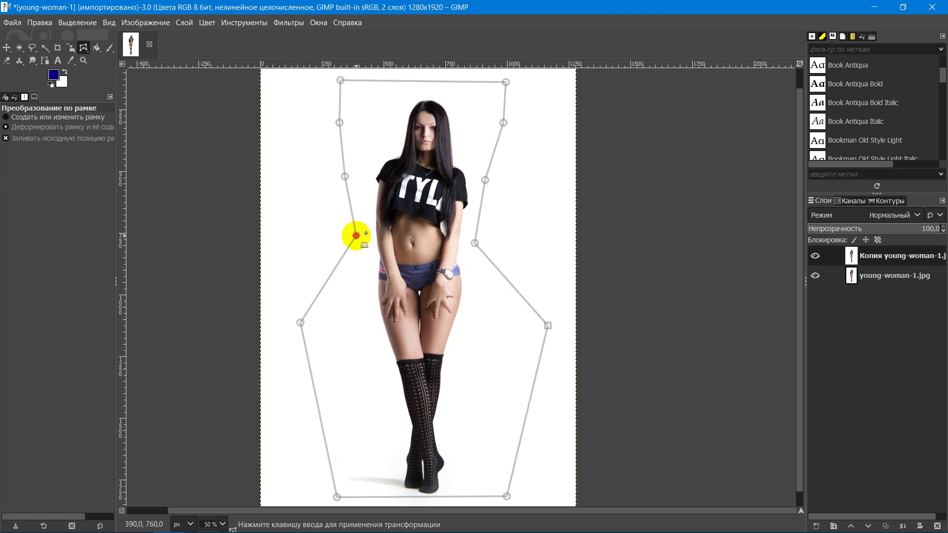
{"action": "left_click_drag", "start_coordinate": [356, 235], "coordinate": [370, 234]}
{"action": "left_click_drag", "start_coordinate": [345, 177], "coordinate": [362, 177]}
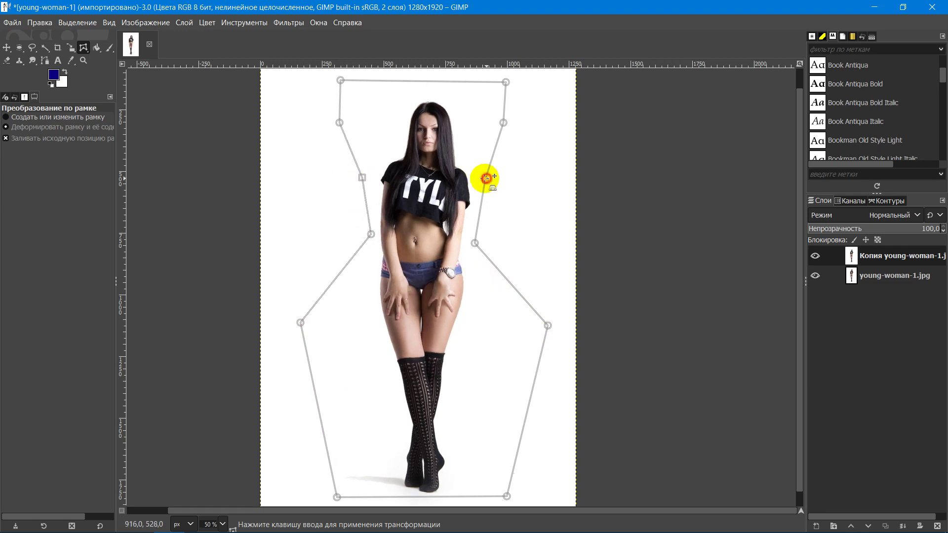
{"action": "left_click_drag", "start_coordinate": [485, 180], "coordinate": [467, 177]}
{"action": "mouse_move", "coordinate": [475, 243]}
{"action": "left_mouse_down"}
{"action": "mouse_move", "coordinate": [455, 235]}
{"action": "mouse_move", "coordinate": [468, 239]}
{"action": "left_mouse_up"}
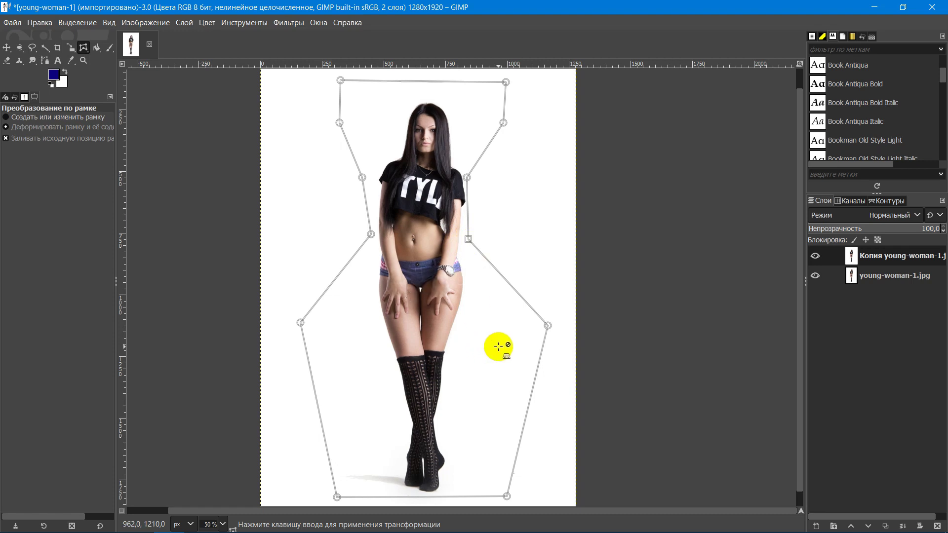
- Apply the cage warp and toggle the copy layer's visibility to compare with the original
{"action": "key", "text": "Return"}
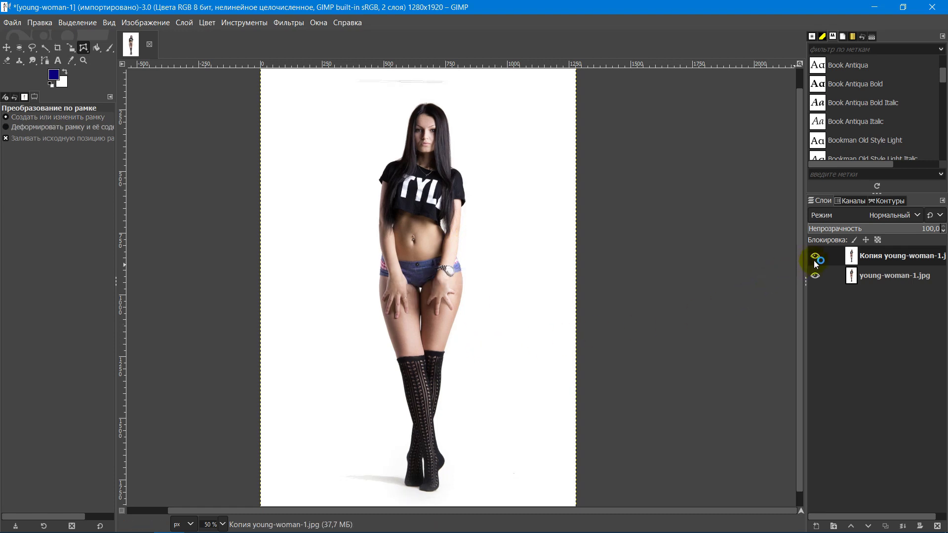
{"action": "left_click", "coordinate": [815, 257]}
{"action": "left_click", "coordinate": [816, 256]}
{"action": "left_click", "coordinate": [816, 257]}
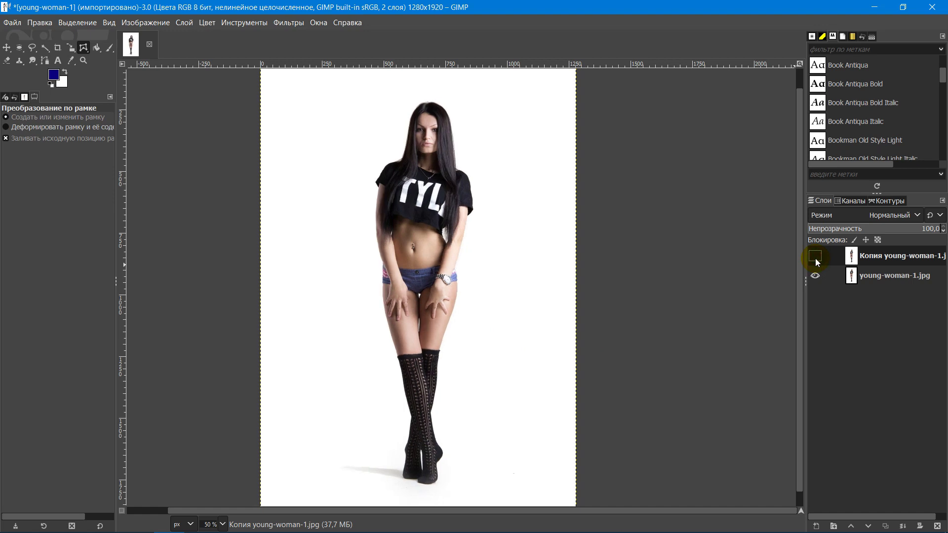
{"action": "left_click", "coordinate": [815, 257]}
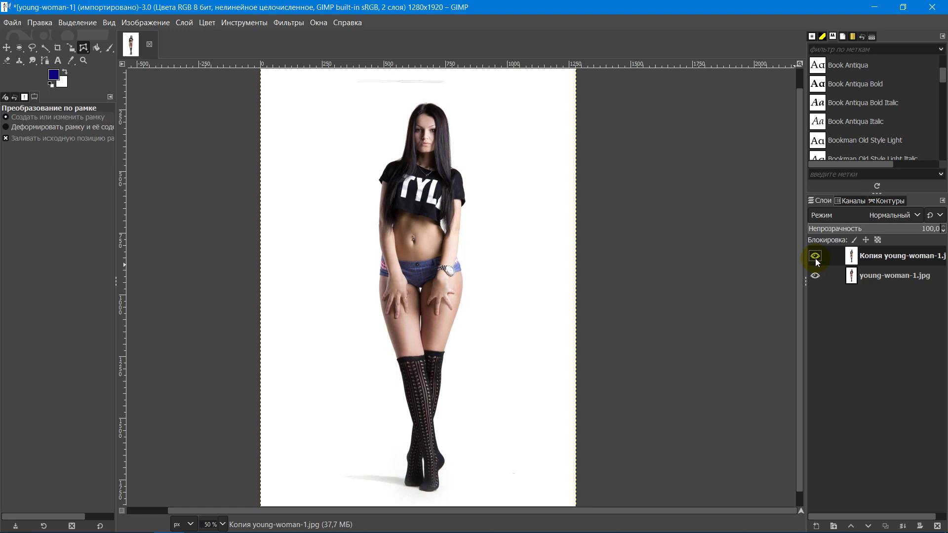
- Open man.jpg as a second image
{"action": "left_click", "coordinate": [10, 23]}
{"action": "left_click", "coordinate": [30, 67]}
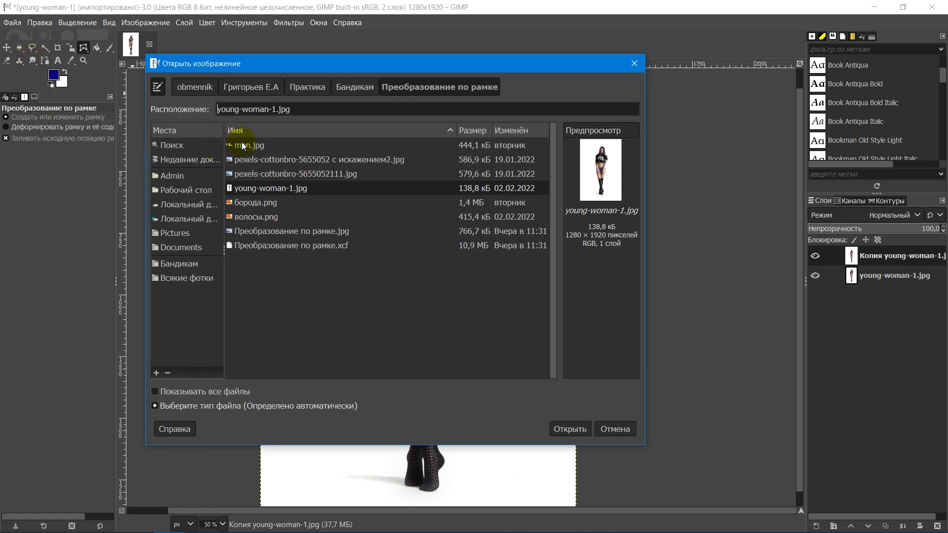
{"action": "left_click", "coordinate": [244, 147]}
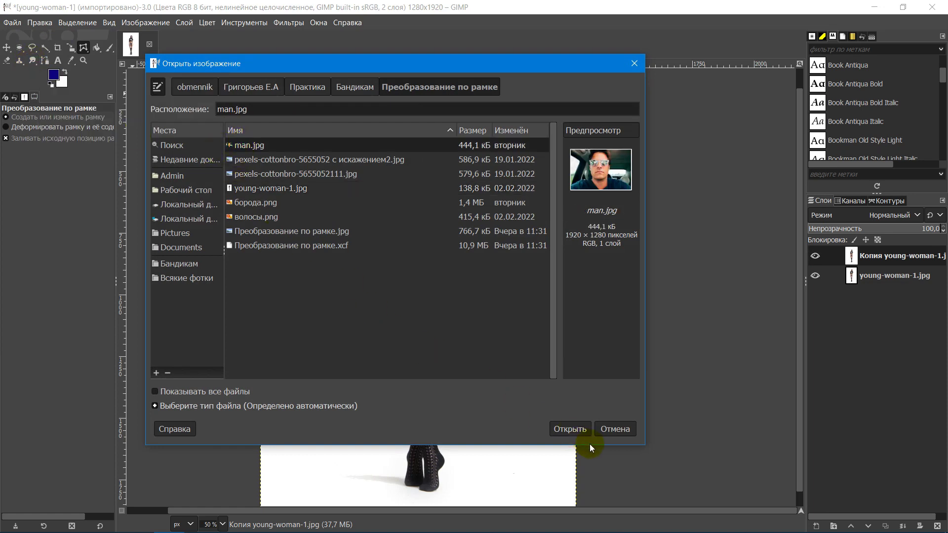
{"action": "left_click", "coordinate": [579, 429]}
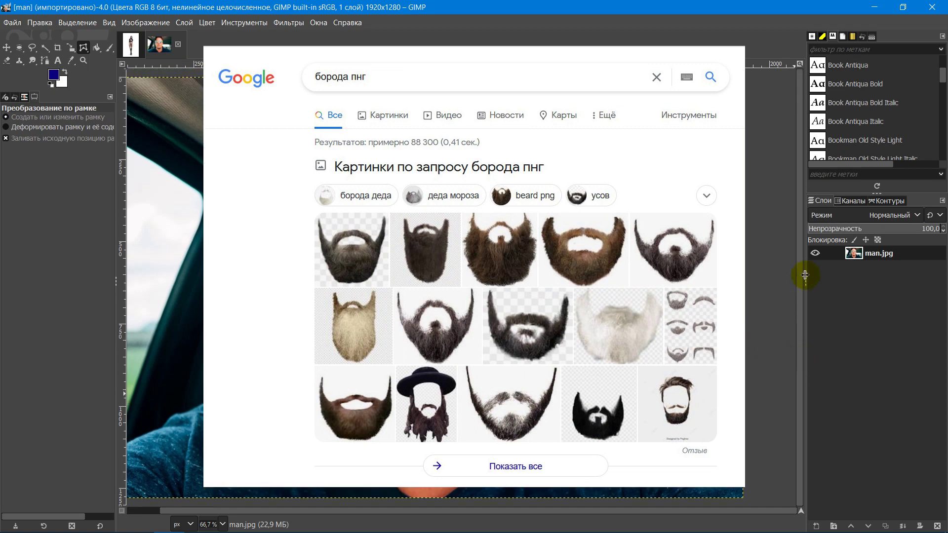
{"action": "left_click_drag", "start_coordinate": [650, 513], "coordinate": [492, 514]}
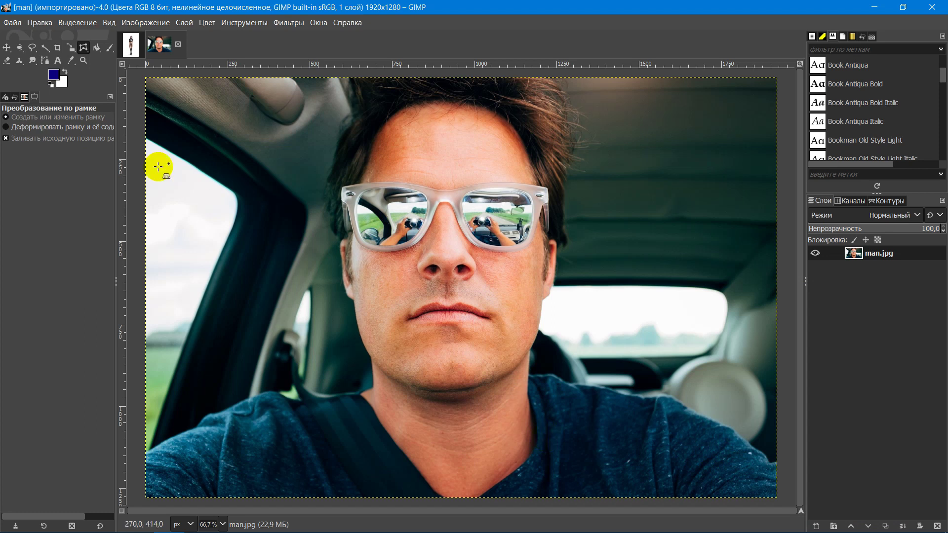
- Add борода.png as a new layer over the man's photo
{"action": "left_click", "coordinate": [10, 23]}
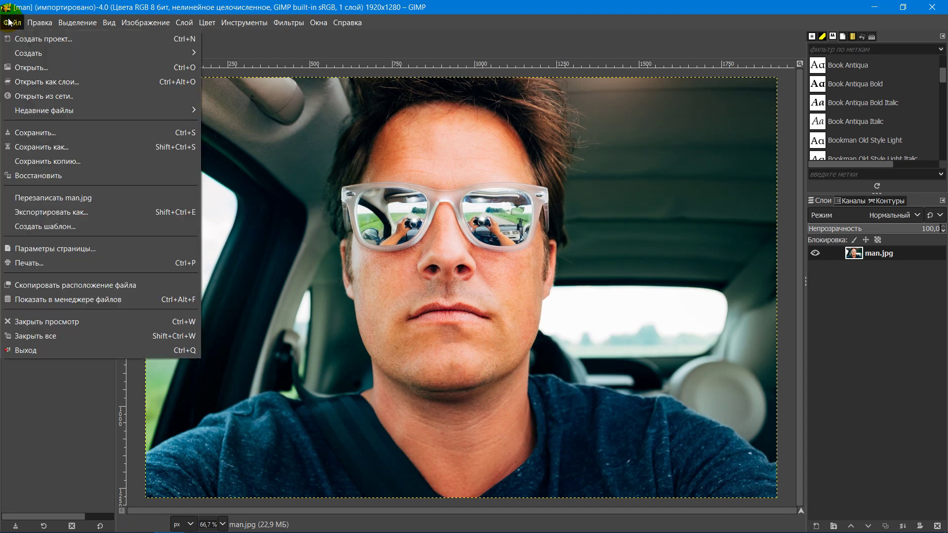
{"action": "left_click", "coordinate": [33, 82]}
{"action": "left_click", "coordinate": [252, 202]}
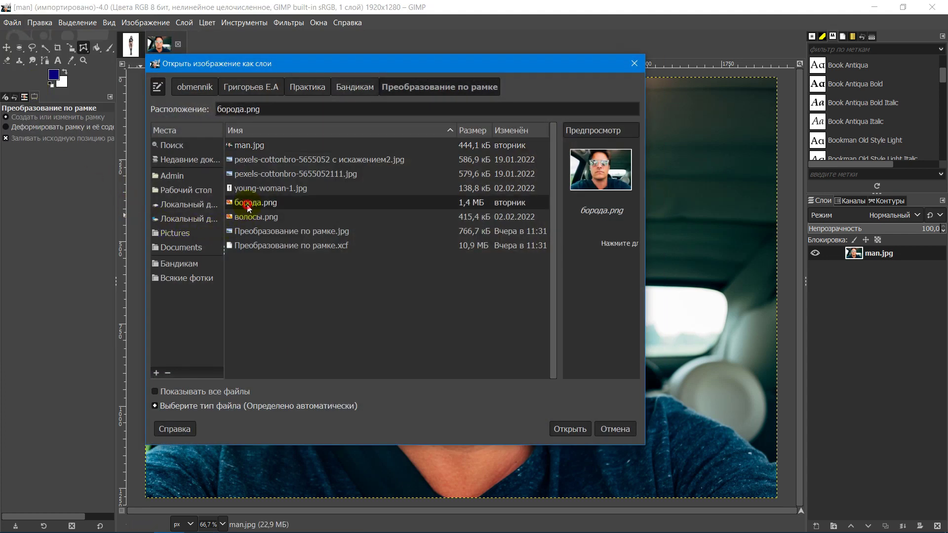
{"action": "left_click", "coordinate": [560, 429]}
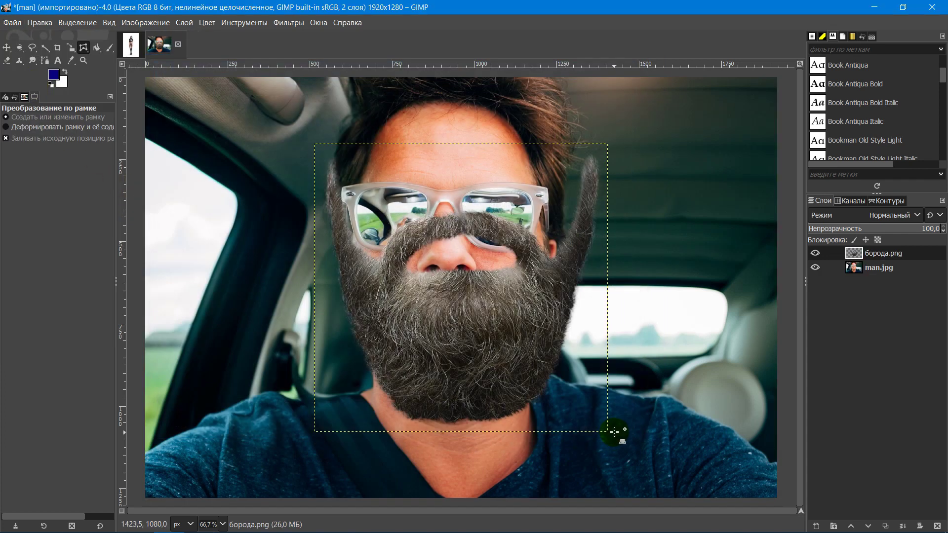
- Move the beard layer down onto the man's chin and jaw
{"action": "left_click", "coordinate": [7, 47]}
{"action": "left_click_drag", "start_coordinate": [470, 309], "coordinate": [461, 368]}
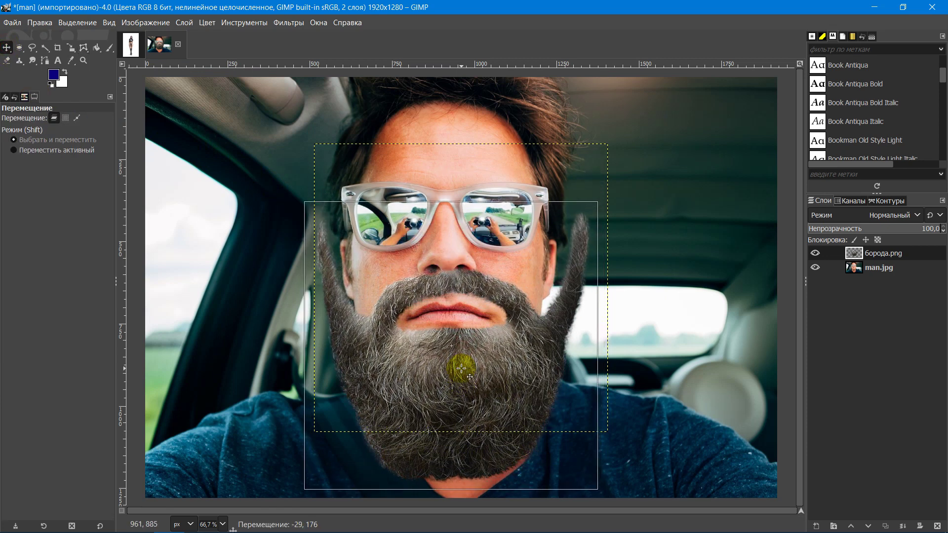
{"action": "left_click", "coordinate": [225, 23]}
{"action": "mouse_move", "coordinate": [262, 67]}
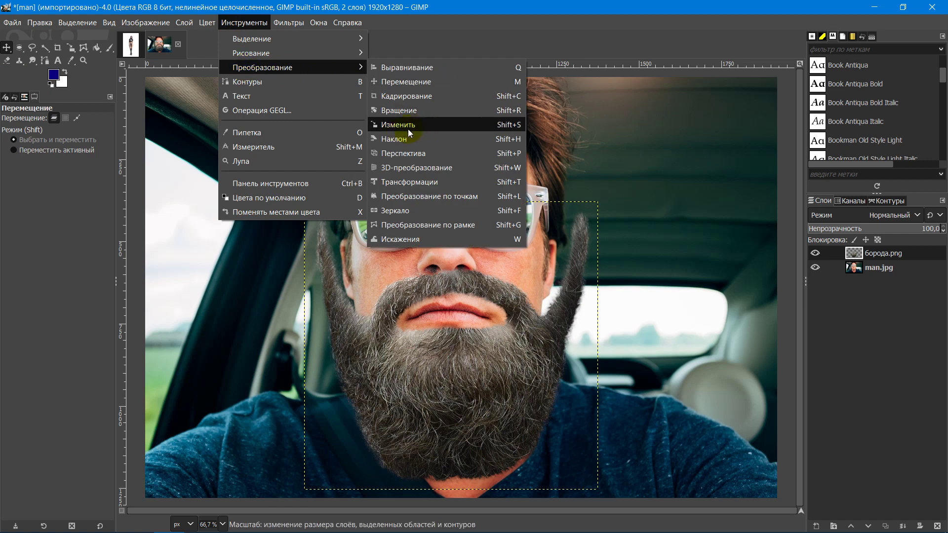
- Scale the beard layer to 725 × 711 px and position it under the man's mouth
{"action": "left_click", "coordinate": [402, 125]}
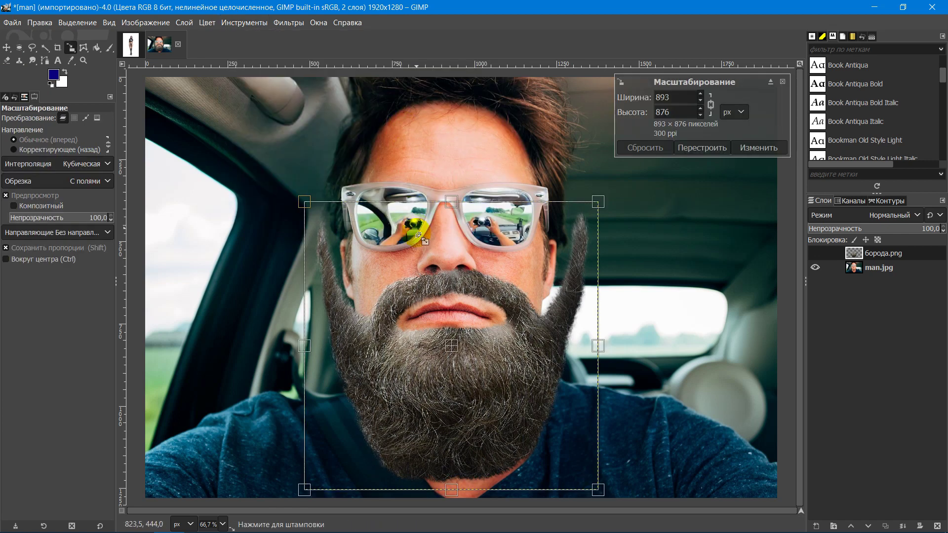
{"action": "left_click_drag", "start_coordinate": [323, 235], "coordinate": [370, 280]}
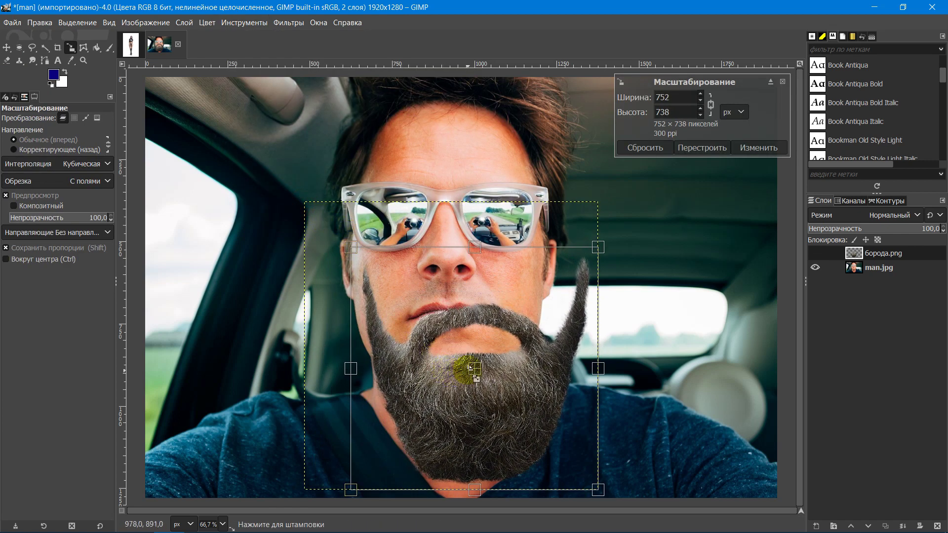
{"action": "left_click_drag", "start_coordinate": [476, 373], "coordinate": [458, 355]}
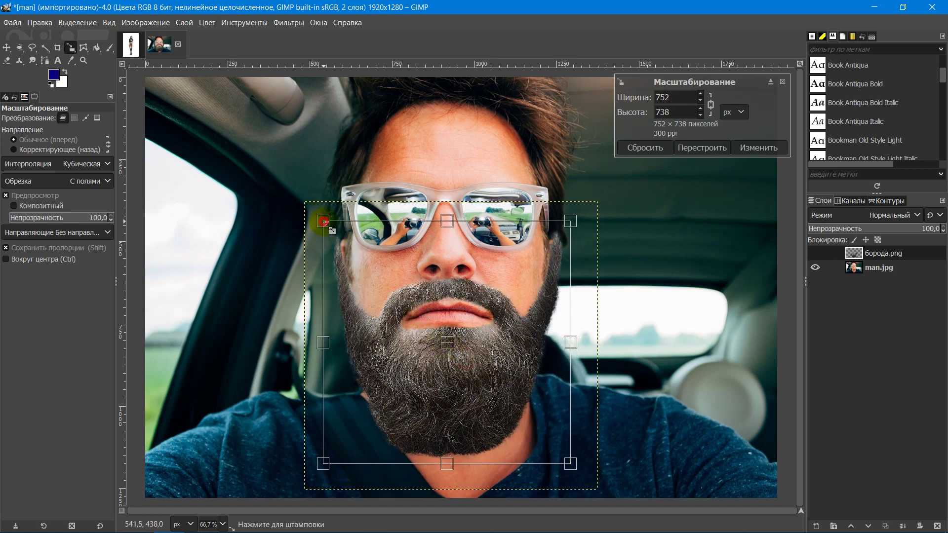
{"action": "left_click_drag", "start_coordinate": [324, 221], "coordinate": [332, 230]}
{"action": "left_click_drag", "start_coordinate": [455, 358], "coordinate": [452, 354]}
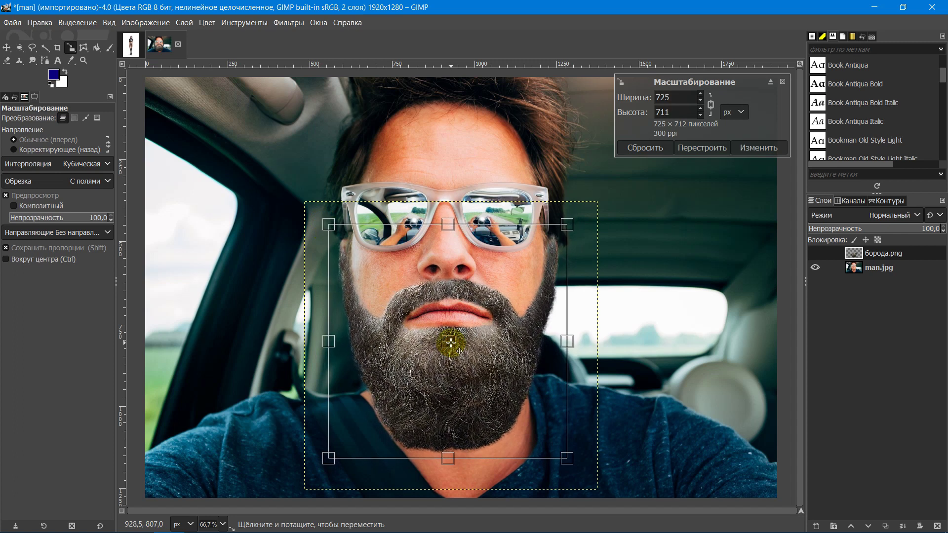
{"action": "left_click", "coordinate": [759, 149]}
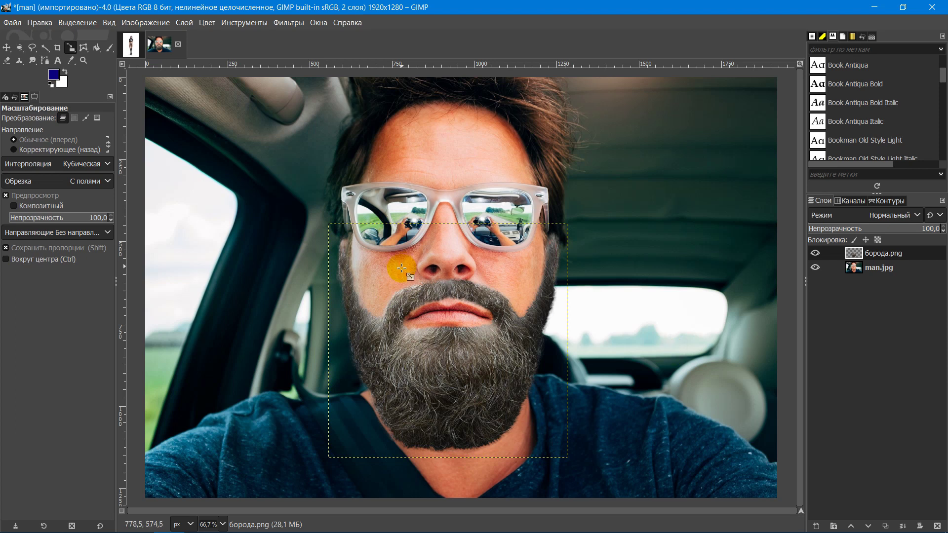
- Enclose the beard in a closed eight-point Cage Transform cage
{"action": "left_click", "coordinate": [83, 49]}
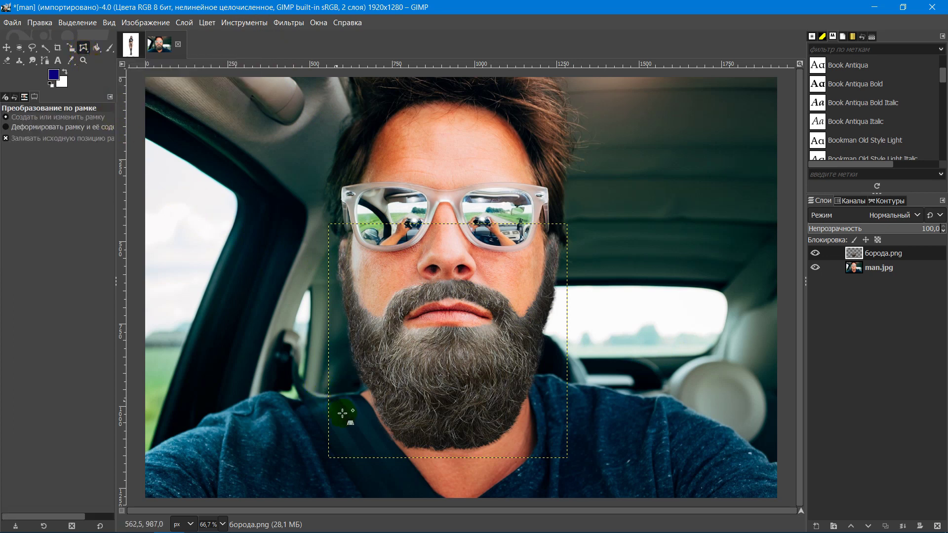
{"action": "left_click", "coordinate": [335, 450]}
{"action": "left_click", "coordinate": [335, 336]}
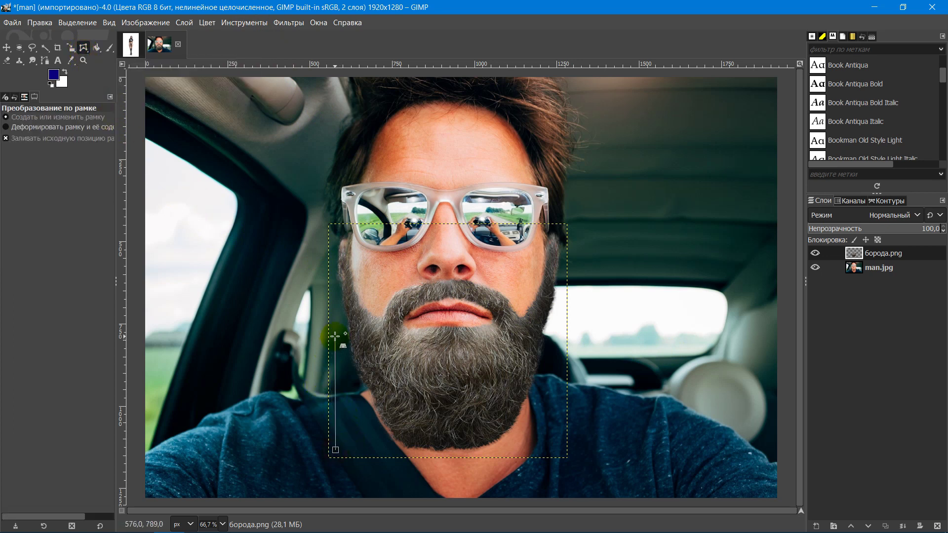
{"action": "left_click", "coordinate": [335, 281]}
{"action": "left_click", "coordinate": [334, 229]}
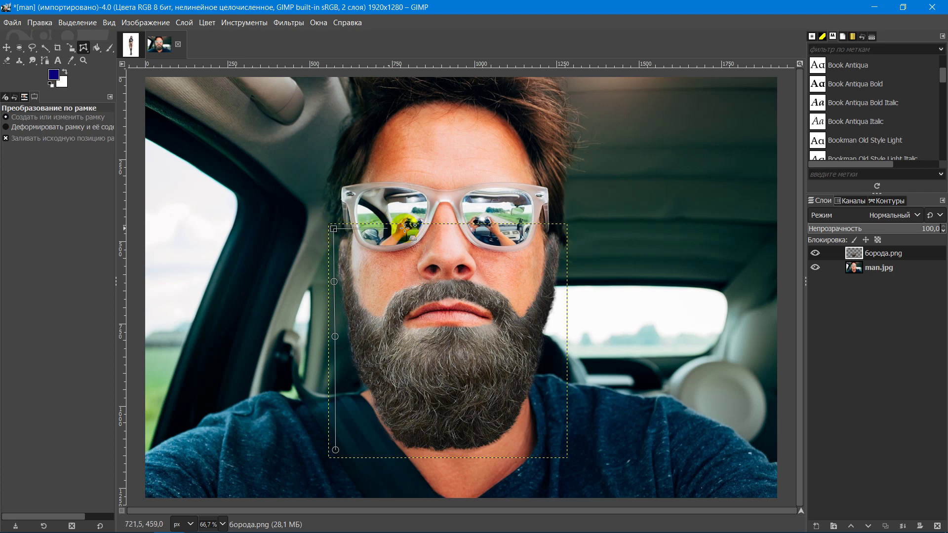
{"action": "left_click", "coordinate": [565, 230]}
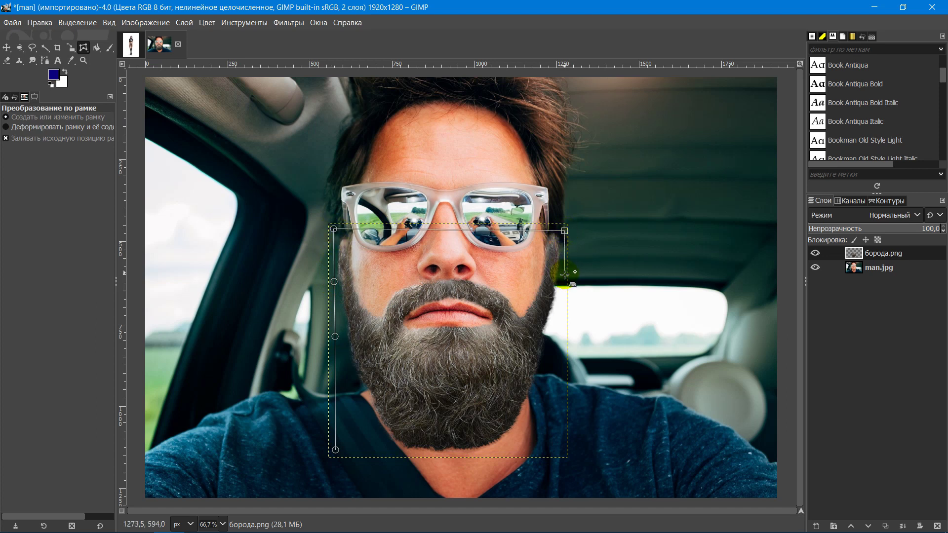
{"action": "left_click", "coordinate": [565, 276]}
{"action": "left_click", "coordinate": [563, 341]}
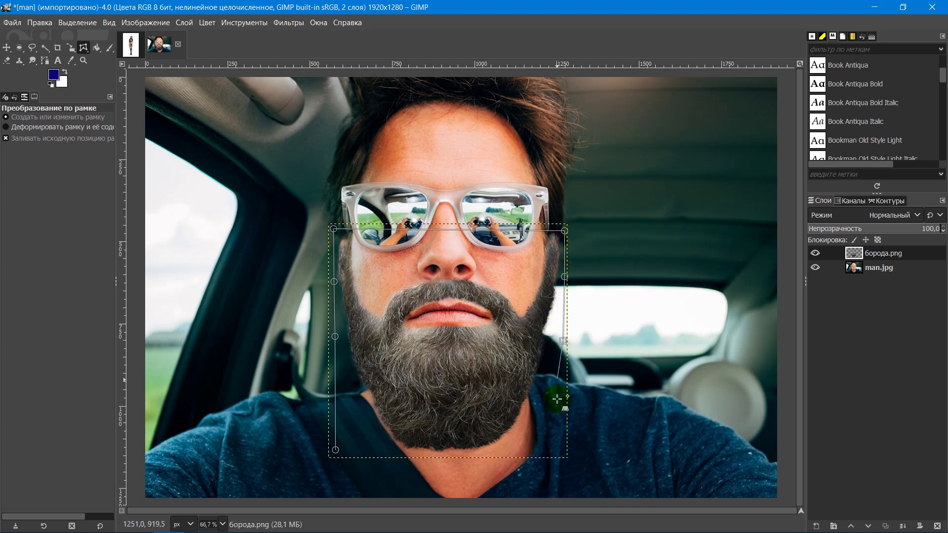
{"action": "left_click", "coordinate": [562, 453]}
{"action": "left_click", "coordinate": [337, 451]}
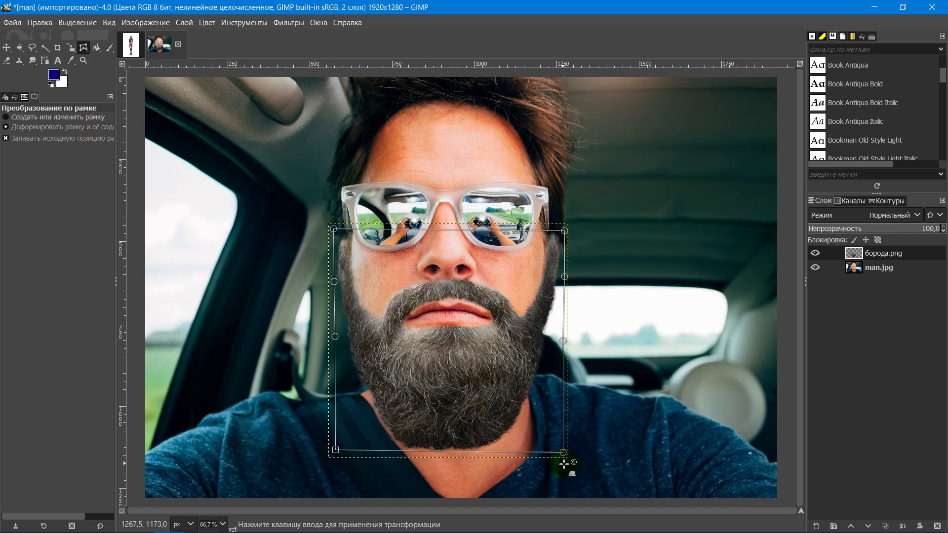
- Drag cage points to narrow the beard's top toward the cheeks and widen its middle
{"action": "left_click_drag", "start_coordinate": [334, 230], "coordinate": [348, 230]}
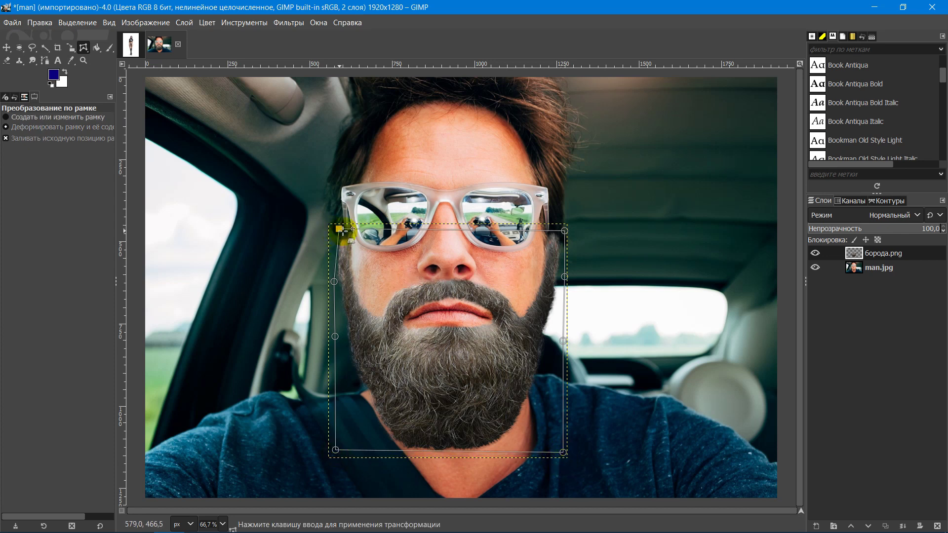
{"action": "left_click_drag", "start_coordinate": [563, 230], "coordinate": [542, 229]}
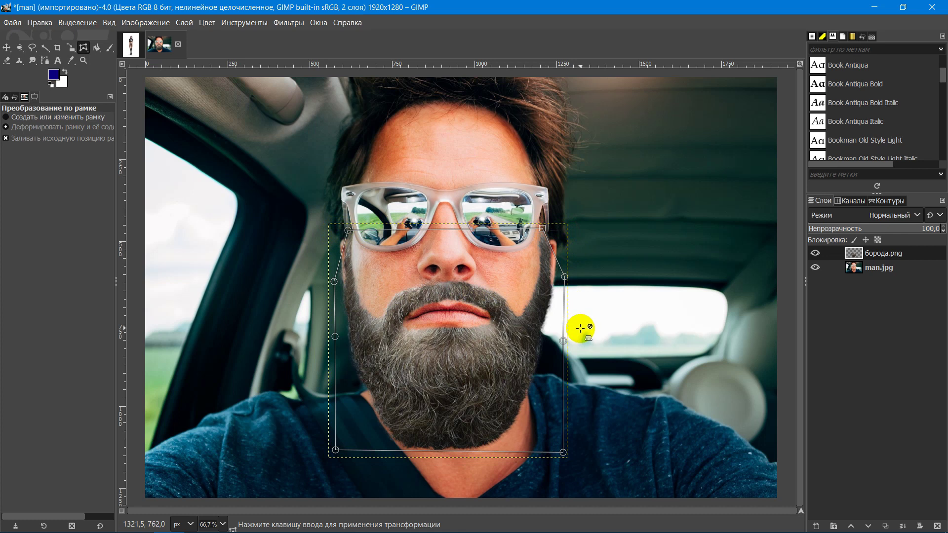
{"action": "left_click_drag", "start_coordinate": [348, 231], "coordinate": [357, 229]}
{"action": "left_click_drag", "start_coordinate": [542, 228], "coordinate": [535, 231]}
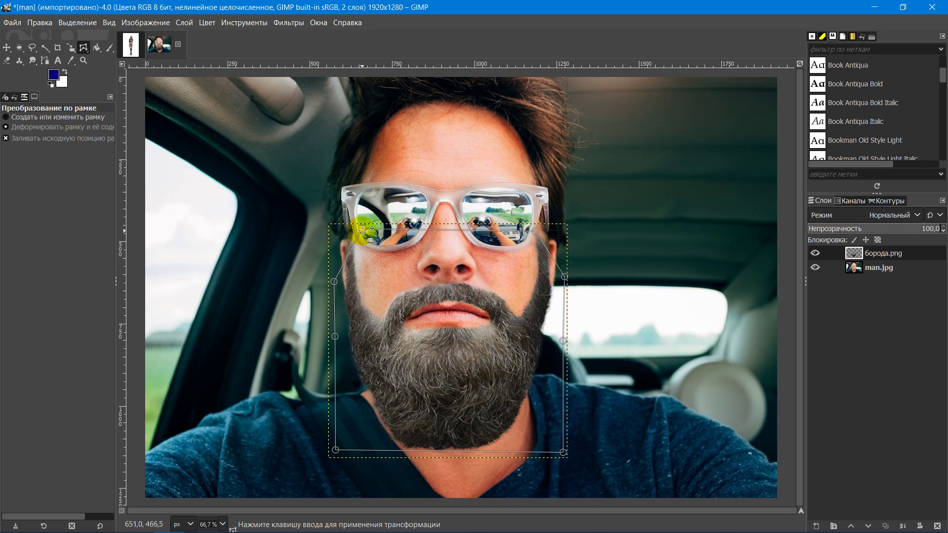
{"action": "left_click_drag", "start_coordinate": [334, 282], "coordinate": [332, 291]}
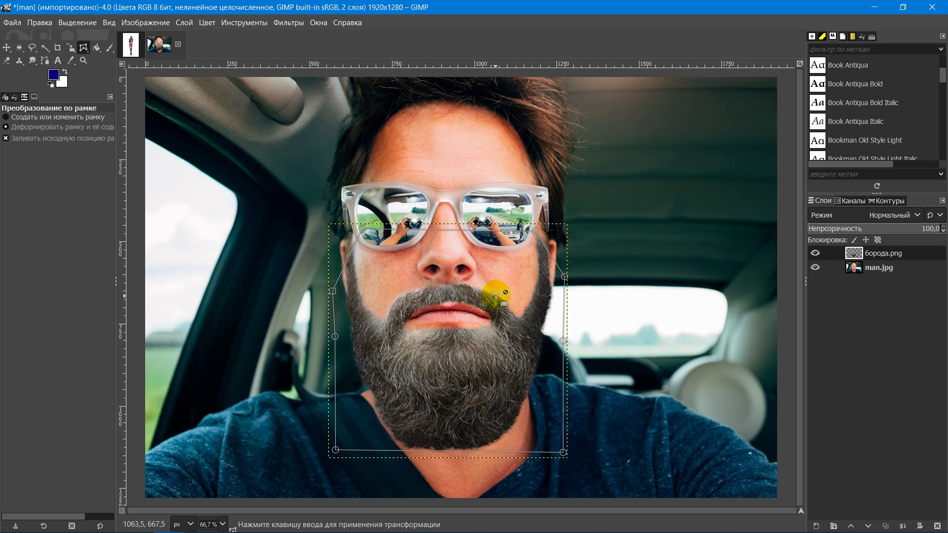
{"action": "left_click_drag", "start_coordinate": [362, 231], "coordinate": [371, 230]}
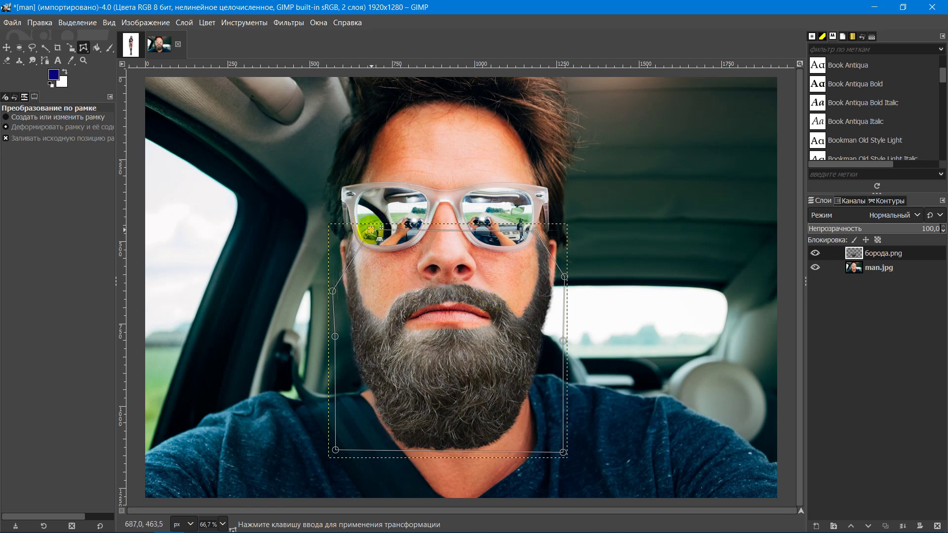
{"action": "left_click_drag", "start_coordinate": [335, 336], "coordinate": [325, 336]}
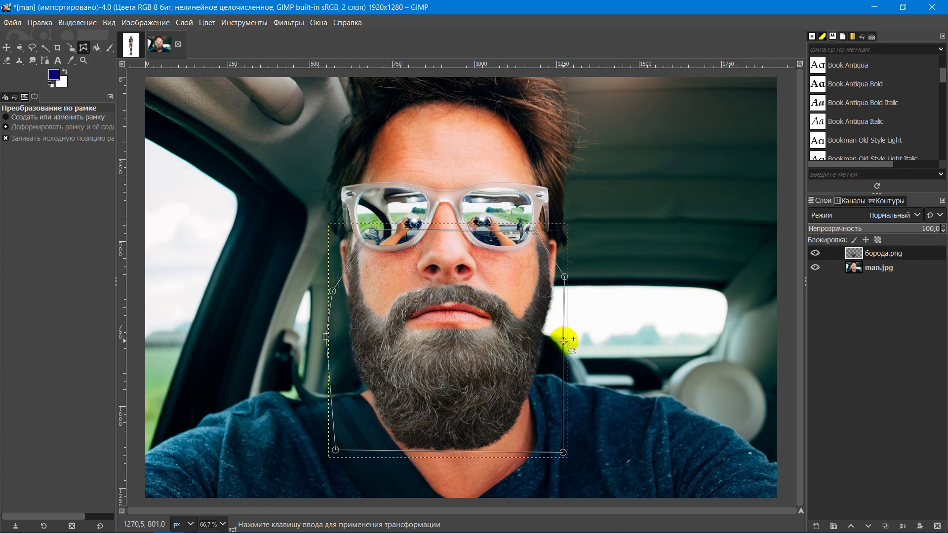
{"action": "left_click_drag", "start_coordinate": [563, 341], "coordinate": [573, 341]}
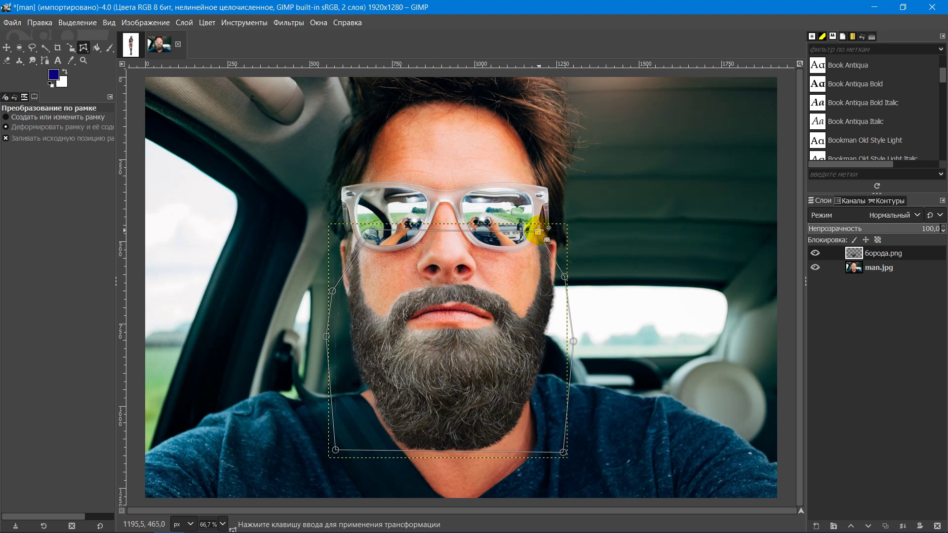
{"action": "left_click_drag", "start_coordinate": [373, 230], "coordinate": [364, 232]}
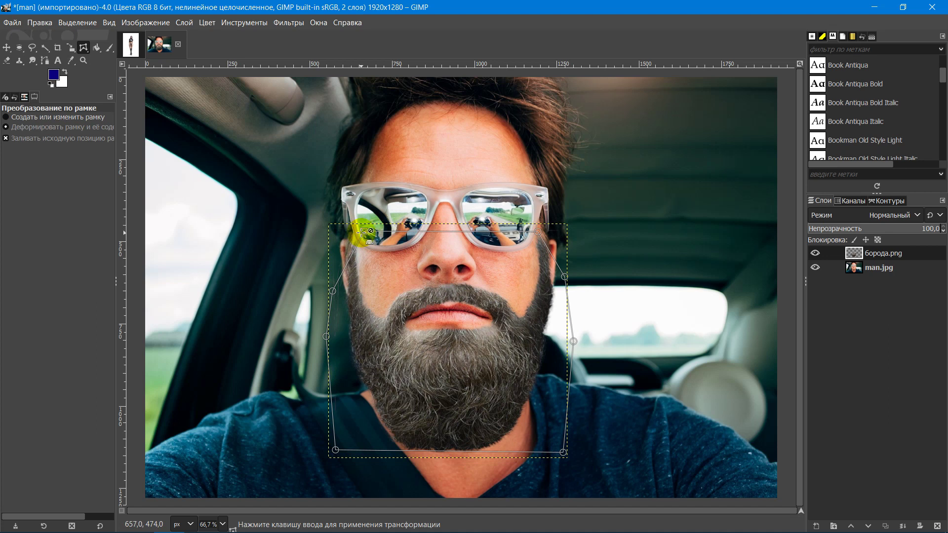
- Apply the cage warp and nudge the beard layer slightly higher
{"action": "key", "text": "Return"}
{"action": "key", "text": "m"}
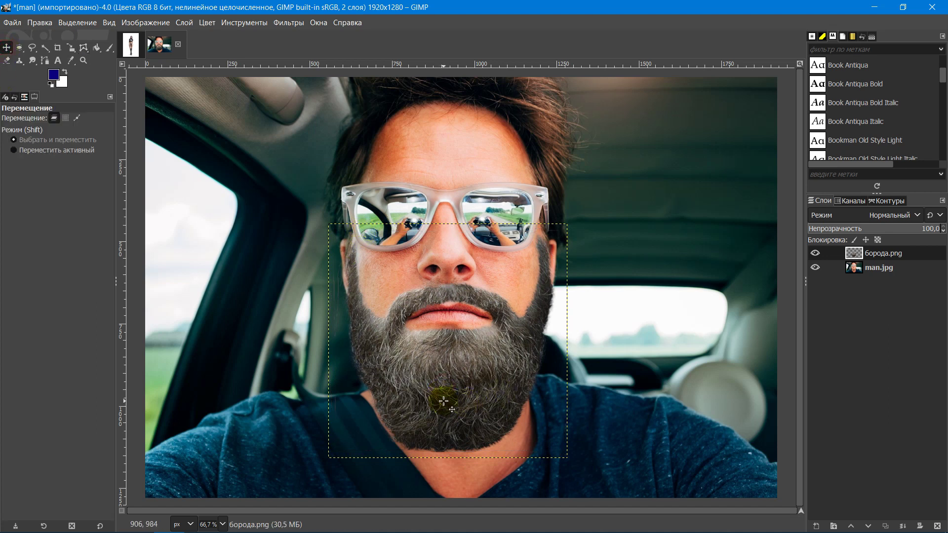
{"action": "left_click_drag", "start_coordinate": [444, 401], "coordinate": [445, 393]}
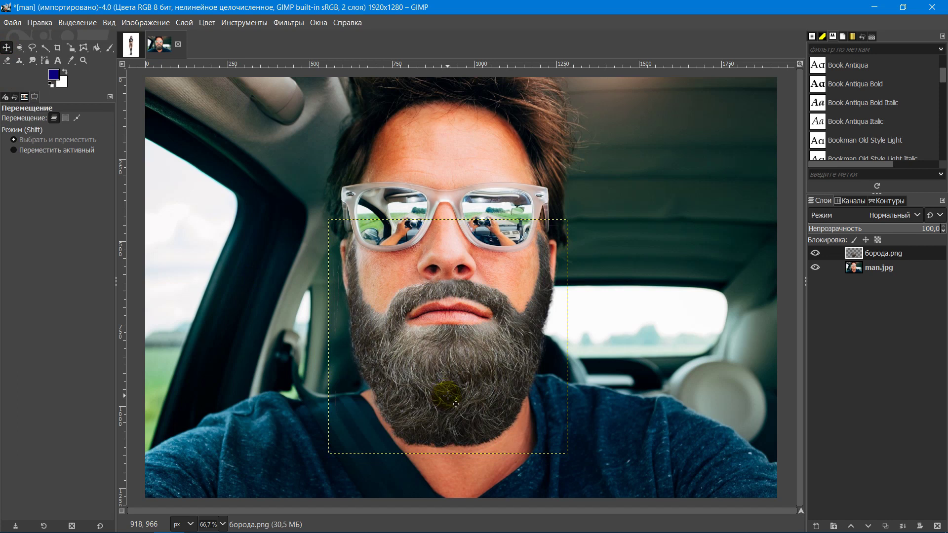
{"action": "left_click", "coordinate": [206, 23]}
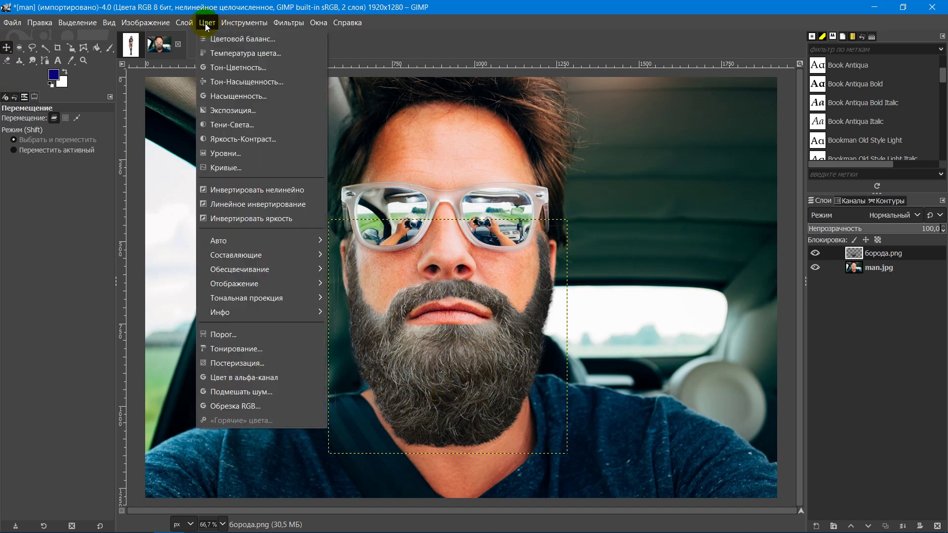
- Colorize the beard with a warm brown sampled from the man's hair
{"action": "left_click", "coordinate": [241, 349]}
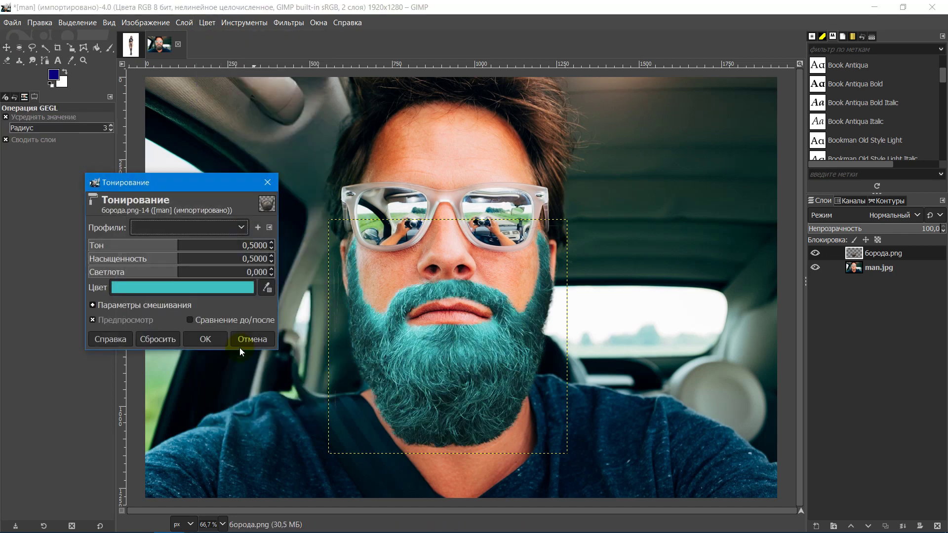
{"action": "left_click", "coordinate": [267, 288]}
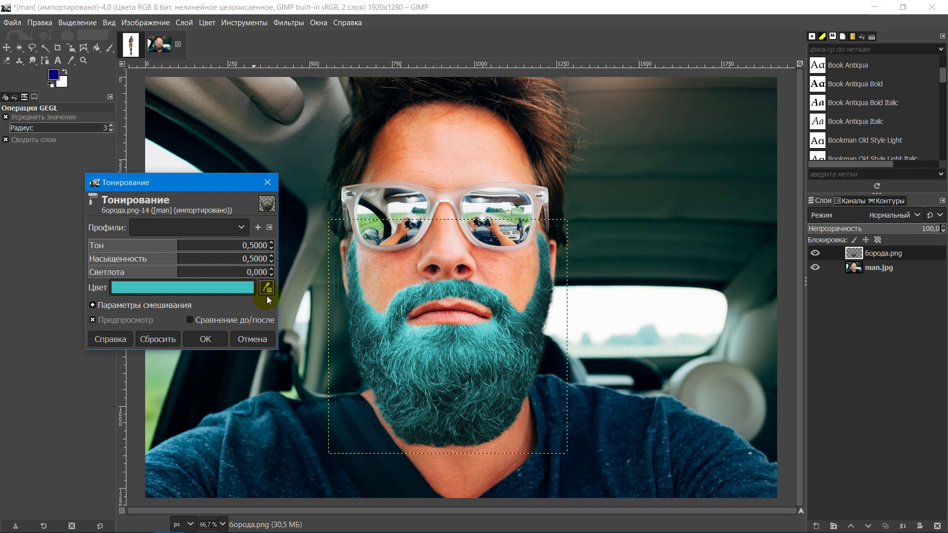
{"action": "left_click", "coordinate": [552, 116]}
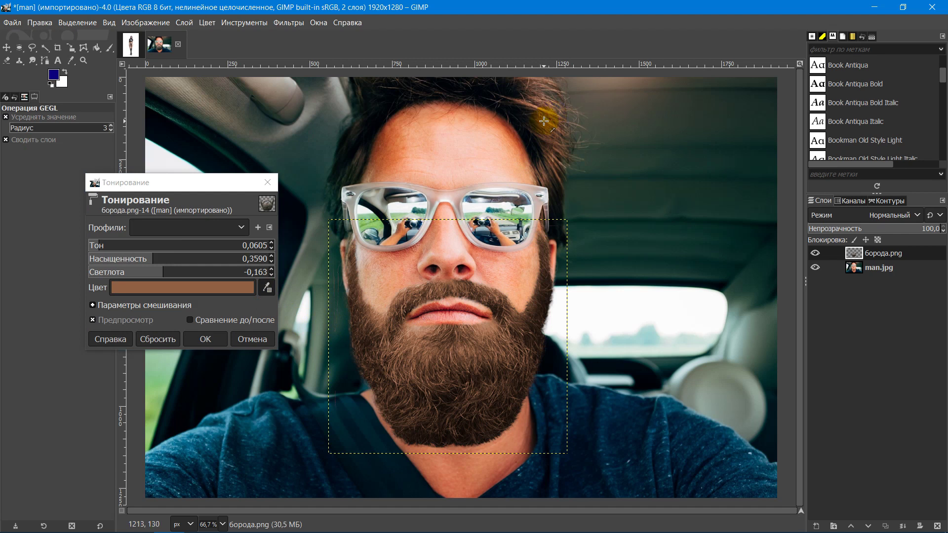
{"action": "left_click", "coordinate": [543, 121]}
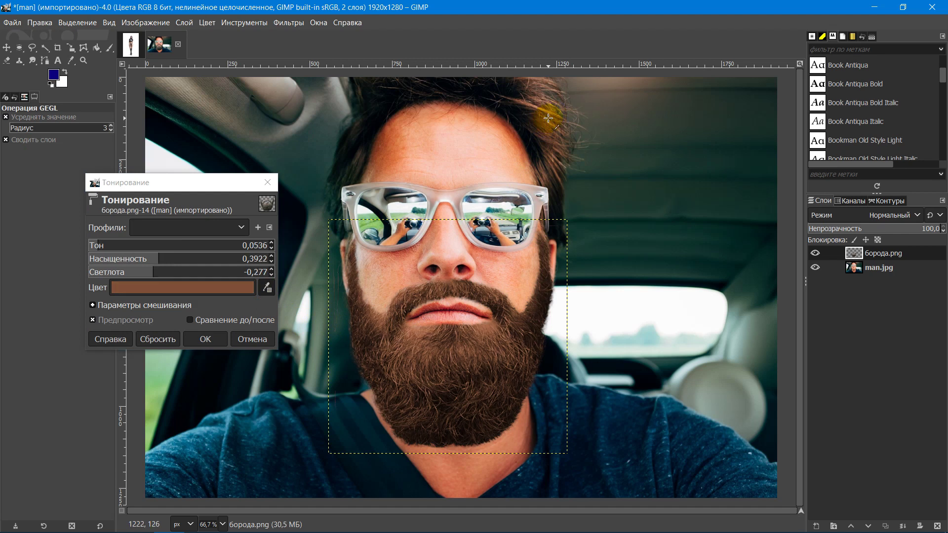
{"action": "left_click", "coordinate": [551, 115]}
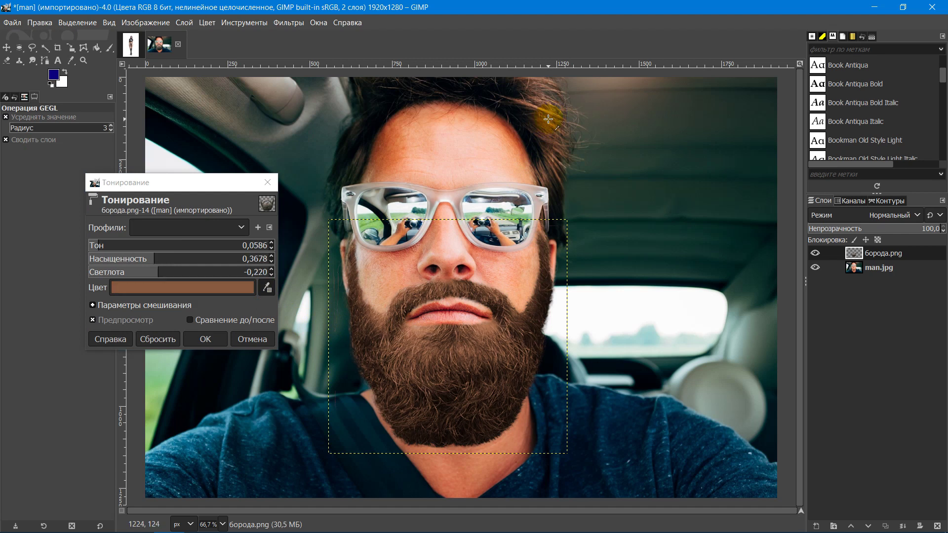
{"action": "left_click", "coordinate": [272, 329]}
{"action": "left_click", "coordinate": [213, 339]}
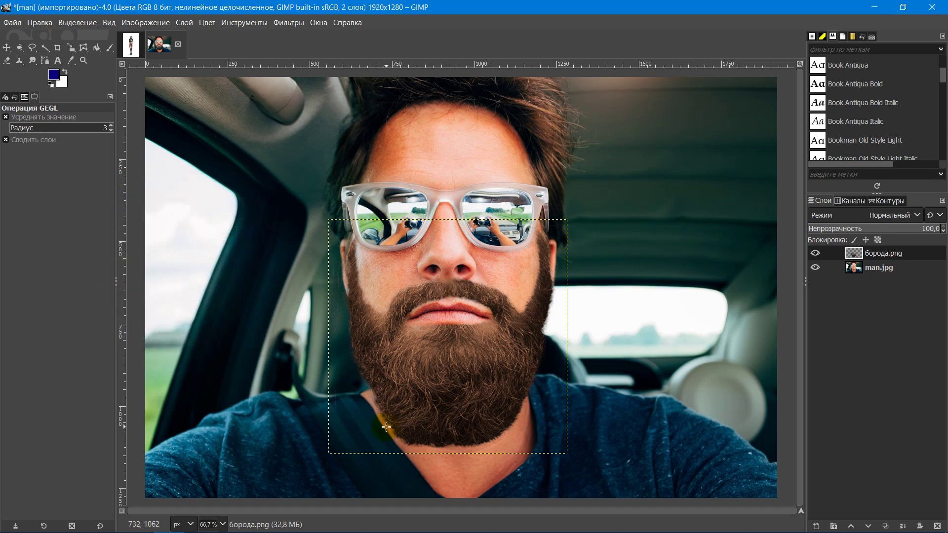
- Open the distorted woman photo and scroll up to her head
{"action": "left_click", "coordinate": [12, 23]}
{"action": "left_click", "coordinate": [27, 69]}
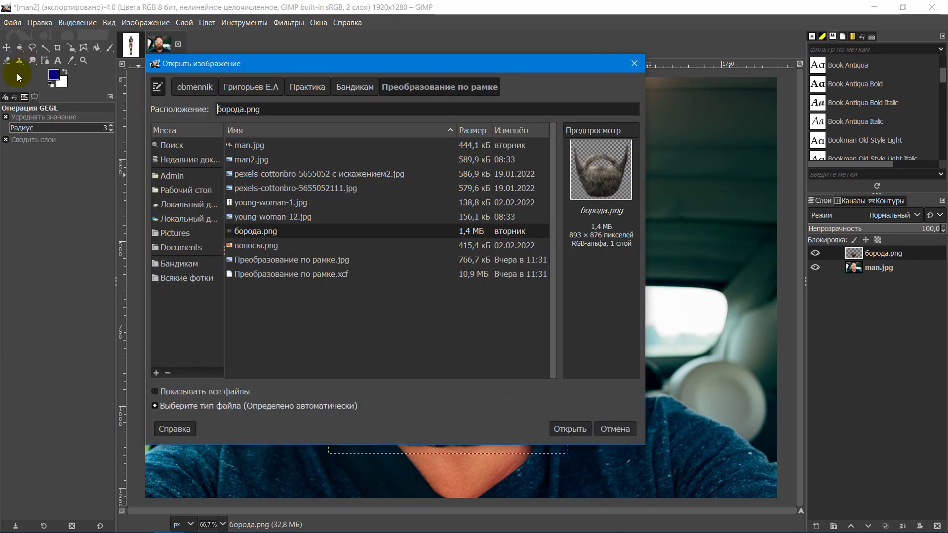
{"action": "left_click", "coordinate": [298, 173]}
{"action": "left_click", "coordinate": [570, 429]}
{"action": "scroll", "coordinate": [573, 296], "scroll_direction": "up", "scroll_amount": 3, "text": "ctrl"}
{"action": "scroll", "coordinate": [796, 287], "scroll_direction": "up", "scroll_amount": 2}
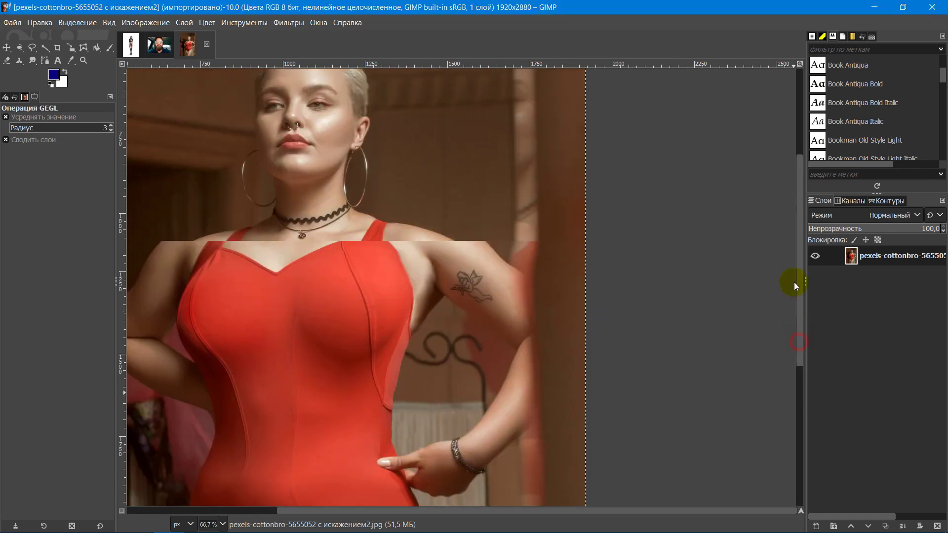
{"action": "scroll", "coordinate": [796, 286], "scroll_direction": "up", "scroll_amount": 2}
{"action": "scroll", "coordinate": [470, 387], "scroll_direction": "up", "scroll_amount": 1, "text": "ctrl"}
{"action": "scroll", "coordinate": [799, 262], "scroll_direction": "up", "scroll_amount": 1, "text": "ctrl"}
{"action": "scroll", "coordinate": [664, 269], "scroll_direction": "up", "scroll_amount": 2}
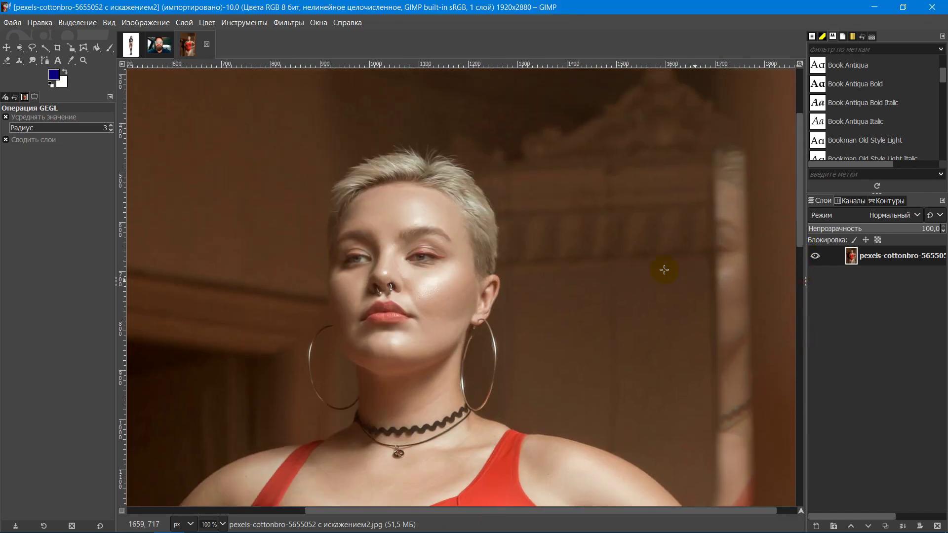
- Add волосы.png to the image as a new layer
{"action": "left_click", "coordinate": [13, 23]}
{"action": "left_click", "coordinate": [31, 79]}
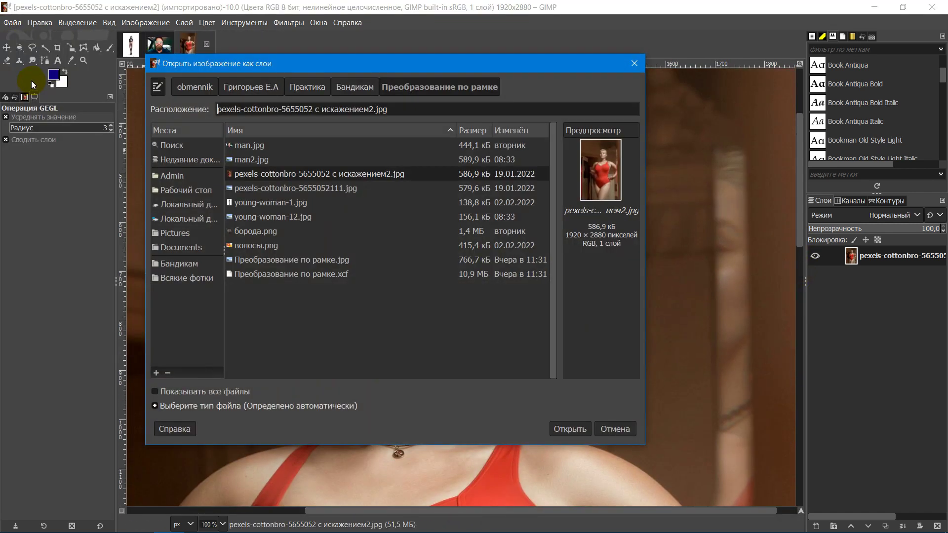
{"action": "left_click", "coordinate": [256, 245]}
{"action": "left_click", "coordinate": [570, 428]}
- Move the hair onto the woman's face and flip it horizontally
{"action": "key", "text": "m"}
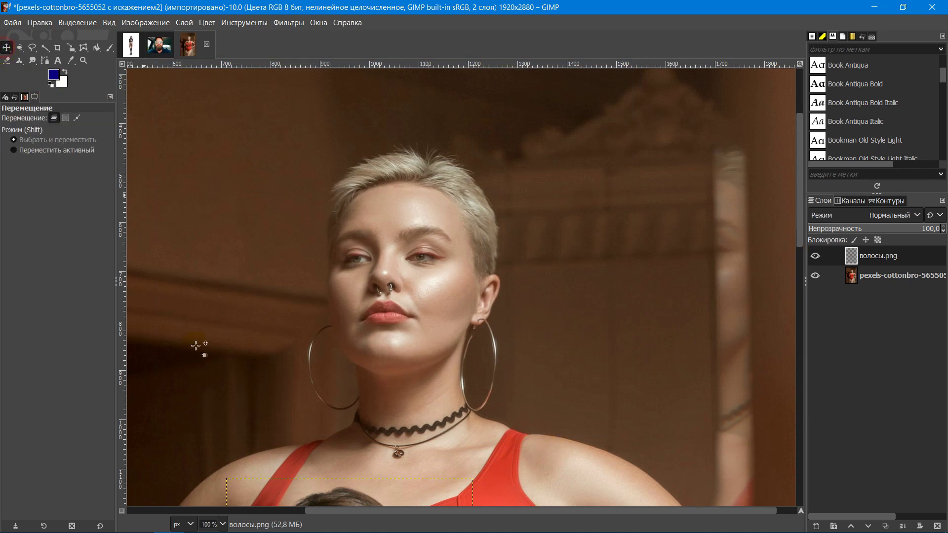
{"action": "left_click_drag", "start_coordinate": [327, 494], "coordinate": [386, 149]}
{"action": "left_click", "coordinate": [191, 29]}
{"action": "mouse_move", "coordinate": [217, 176]}
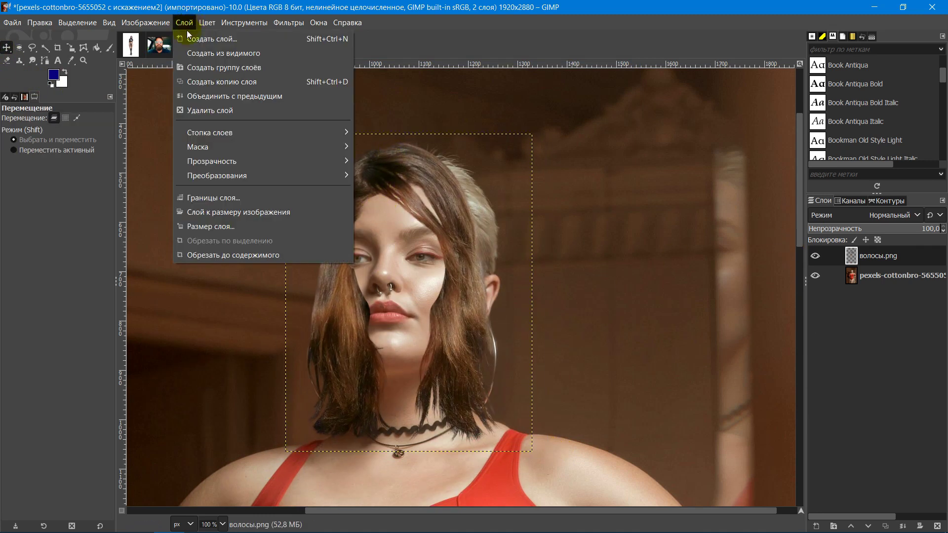
{"action": "left_click", "coordinate": [399, 176]}
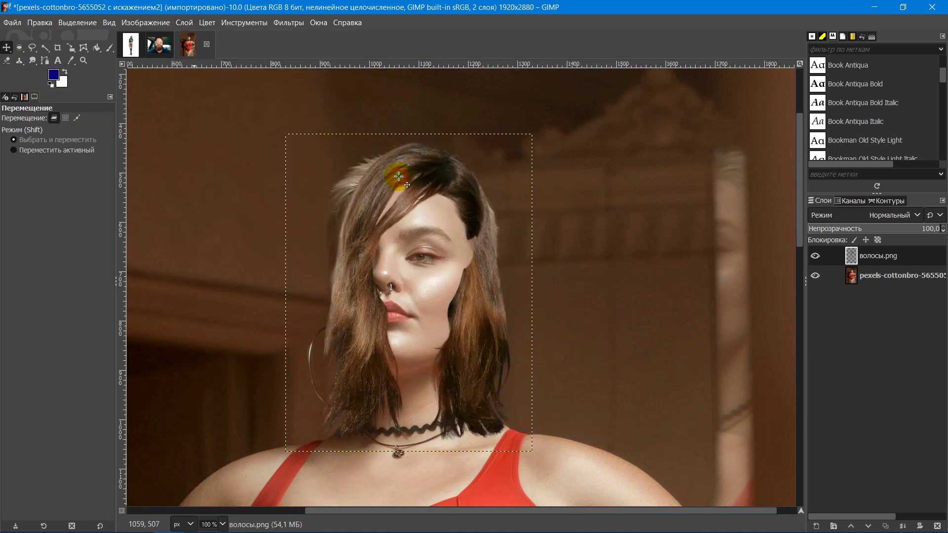
- Enlarge and reposition the hair layer so it frames her face
{"action": "left_click", "coordinate": [72, 48]}
{"action": "left_click", "coordinate": [299, 186]}
{"action": "left_click_drag", "start_coordinate": [387, 271], "coordinate": [387, 397]}
{"action": "left_click_drag", "start_coordinate": [281, 199], "coordinate": [210, 128]}
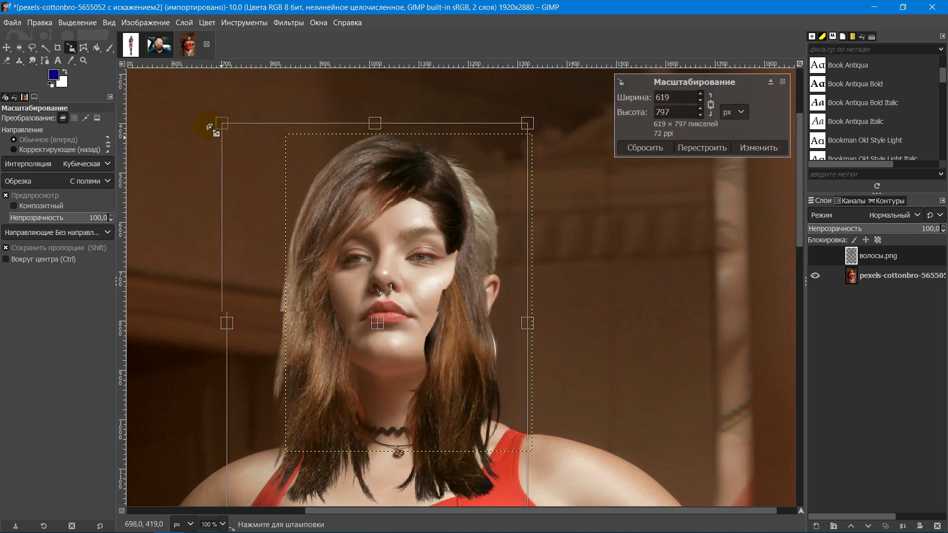
{"action": "left_click_drag", "start_coordinate": [378, 323], "coordinate": [388, 352]}
{"action": "left_click_drag", "start_coordinate": [227, 148], "coordinate": [159, 105]}
{"action": "left_click_drag", "start_coordinate": [390, 346], "coordinate": [389, 361]}
{"action": "left_click", "coordinate": [751, 147]}
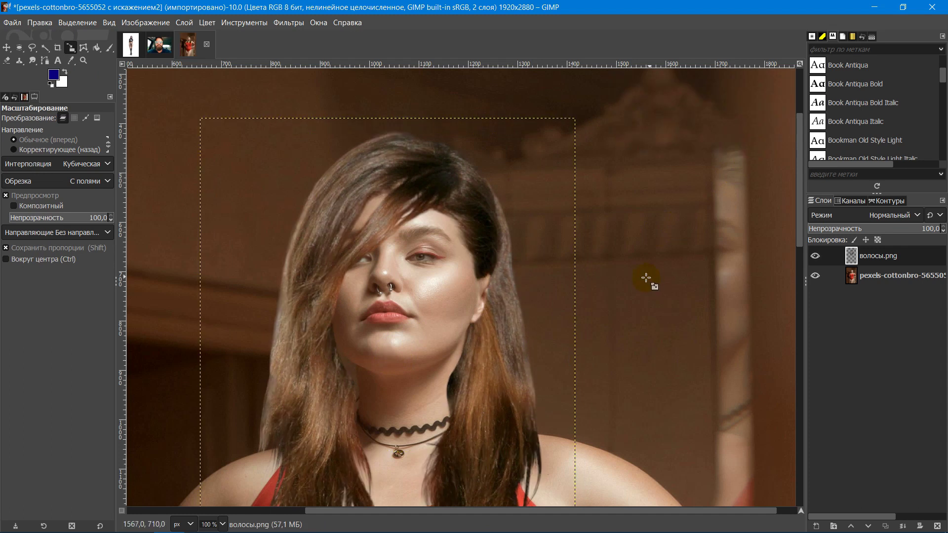
{"action": "key", "text": "minus"}
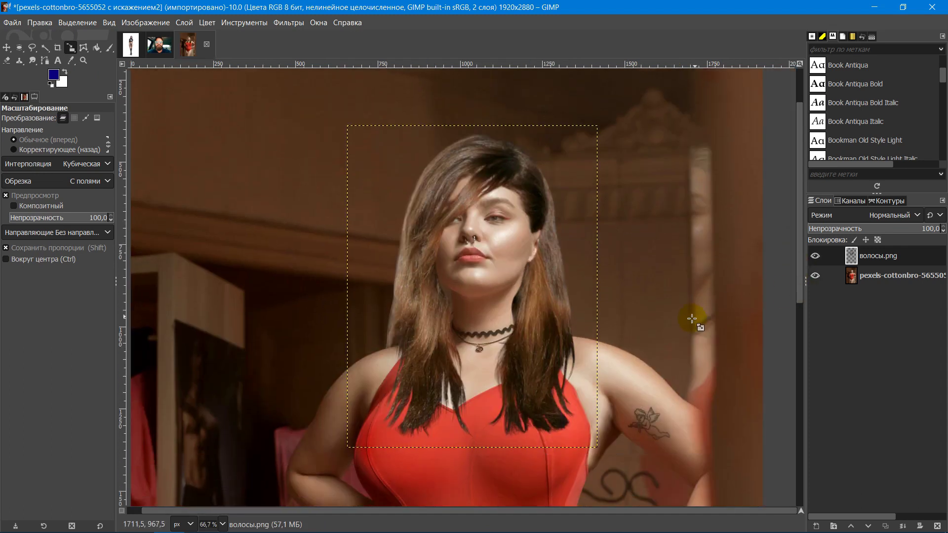
- Enclose the hair layer in a closed six-point Cage Transform cage
{"action": "left_click", "coordinate": [84, 50]}
{"action": "left_click", "coordinate": [354, 442]}
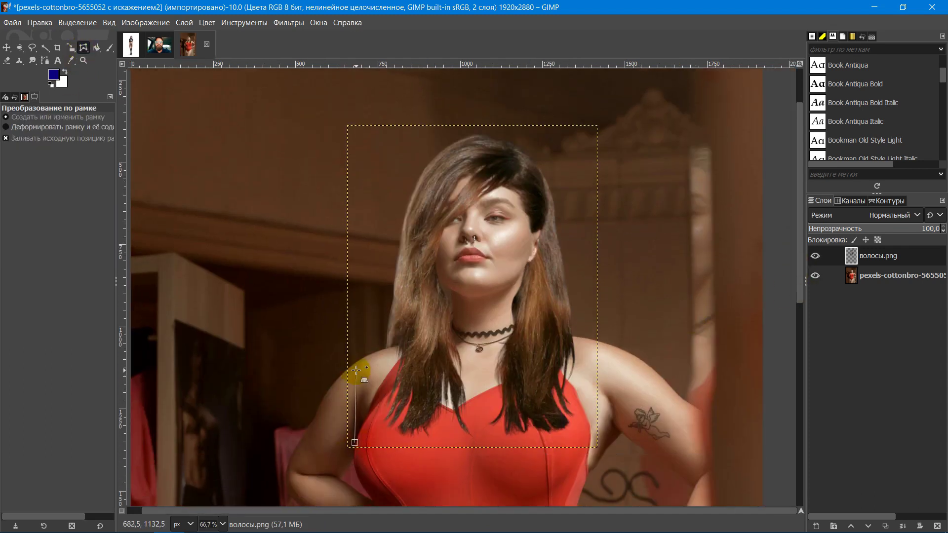
{"action": "left_click", "coordinate": [354, 287]}
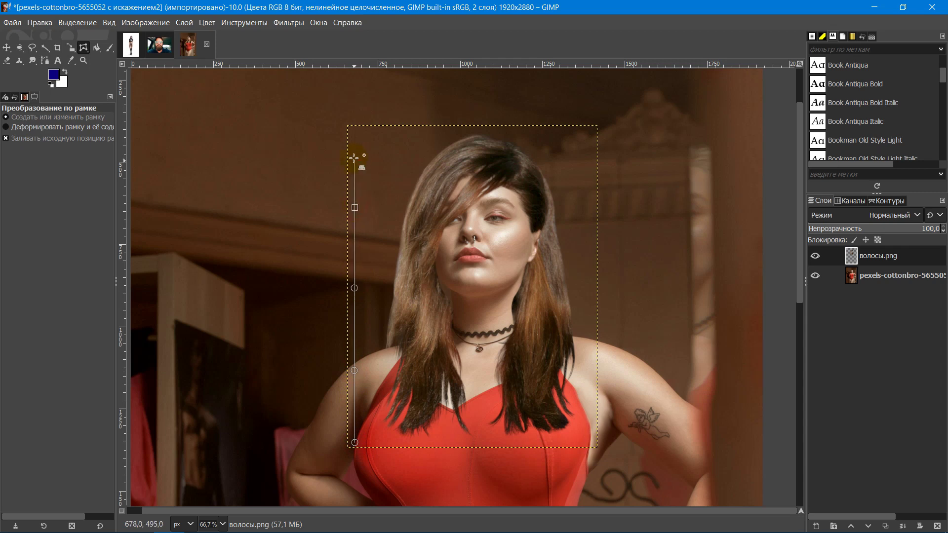
{"action": "left_click", "coordinate": [355, 133]}
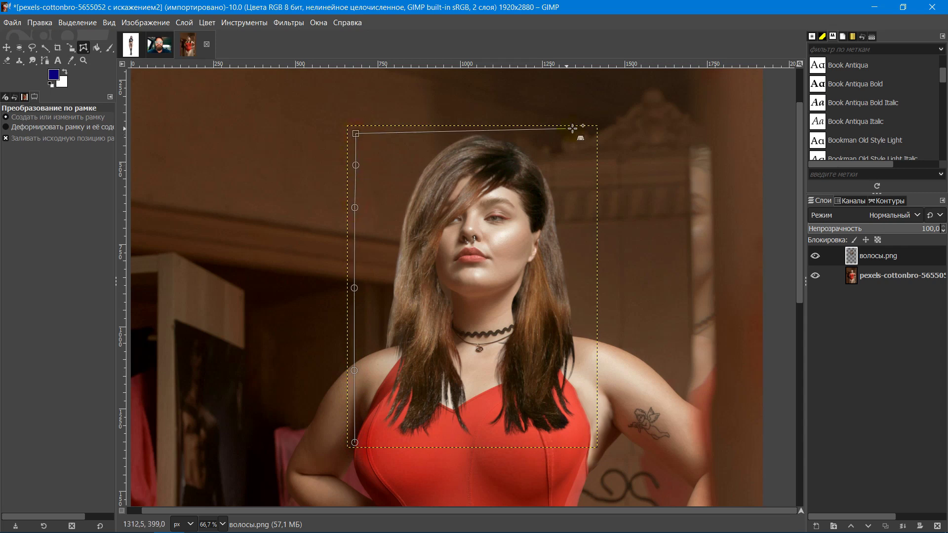
{"action": "left_click", "coordinate": [587, 214]}
{"action": "left_click", "coordinate": [587, 298]}
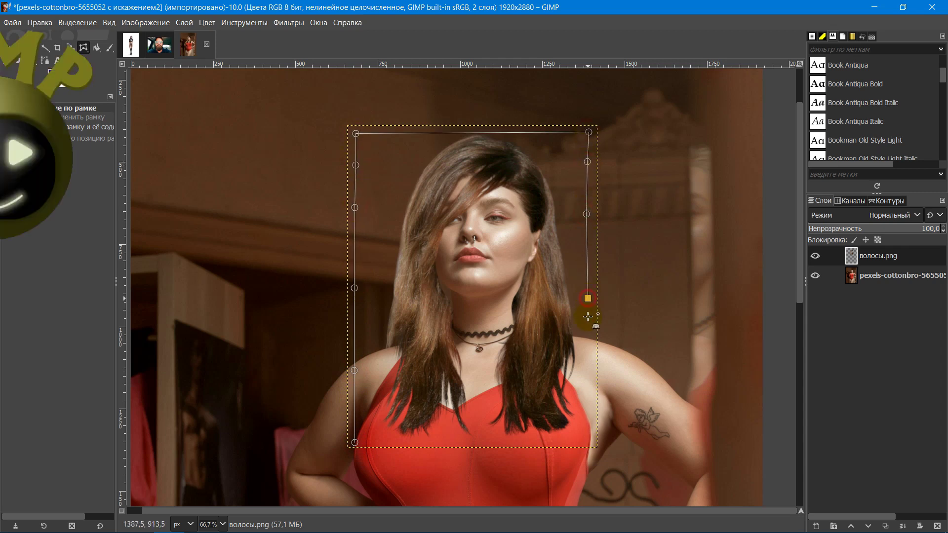
{"action": "left_click", "coordinate": [592, 442]}
{"action": "left_click", "coordinate": [355, 443]}
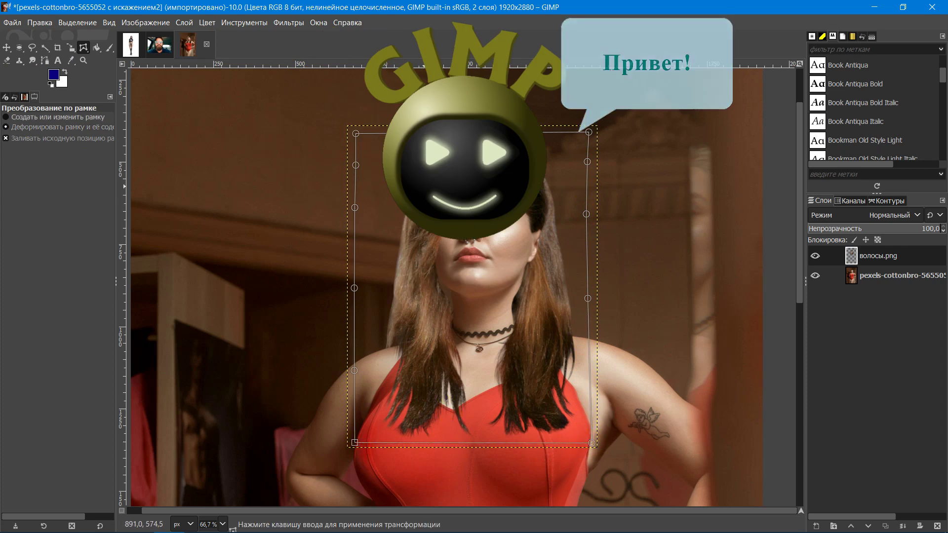
- Drag the cage points to fit the hair around her head and over her shoulder
{"action": "left_click_drag", "start_coordinate": [589, 132], "coordinate": [574, 147]}
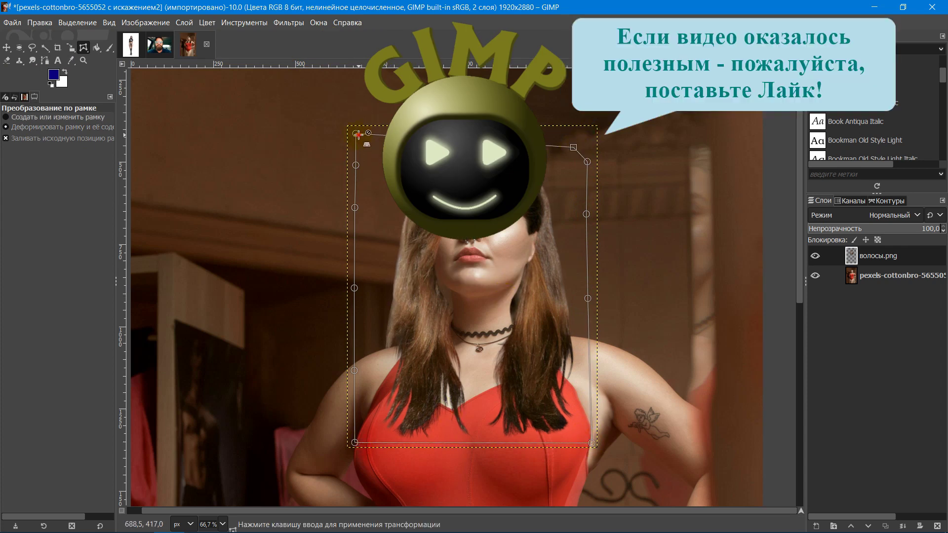
{"action": "left_click_drag", "start_coordinate": [366, 146], "coordinate": [386, 144]}
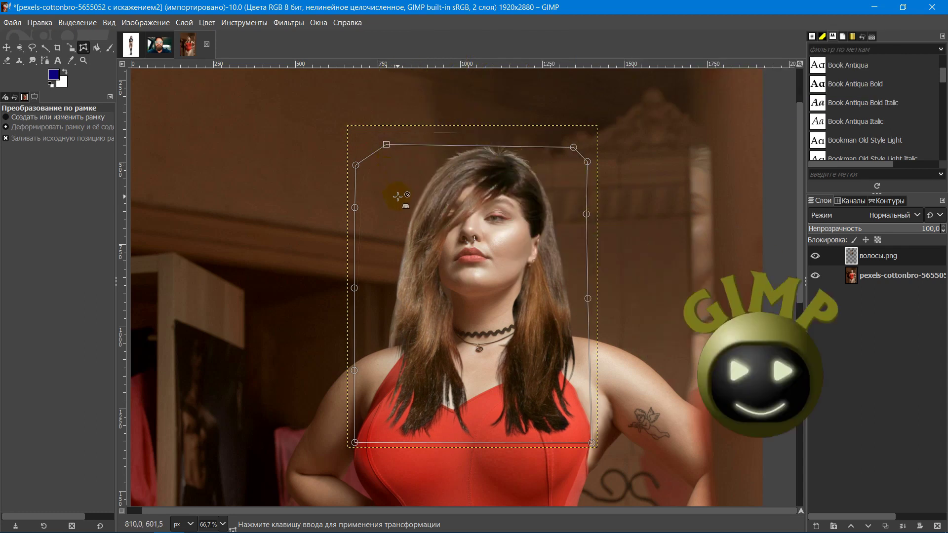
{"action": "left_click_drag", "start_coordinate": [354, 288], "coordinate": [366, 289]}
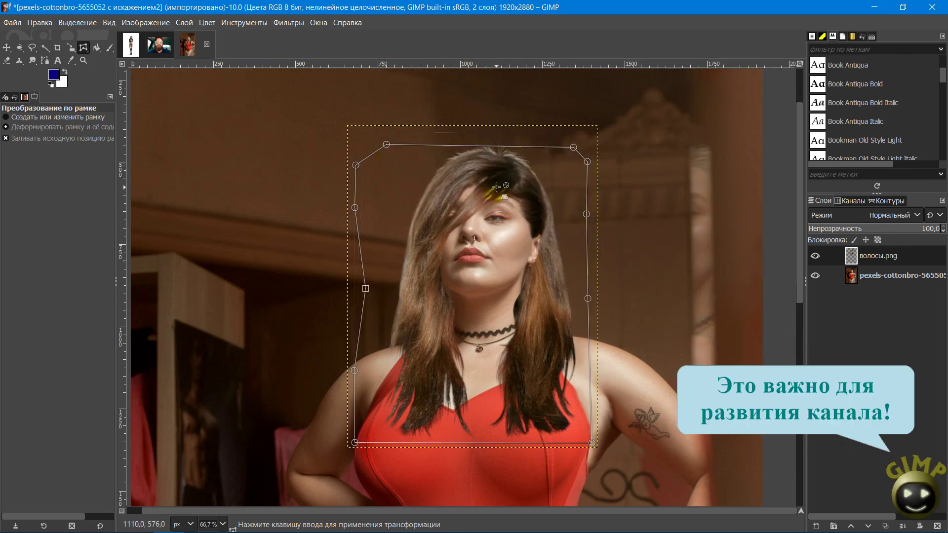
{"action": "left_click_drag", "start_coordinate": [573, 147], "coordinate": [569, 135]}
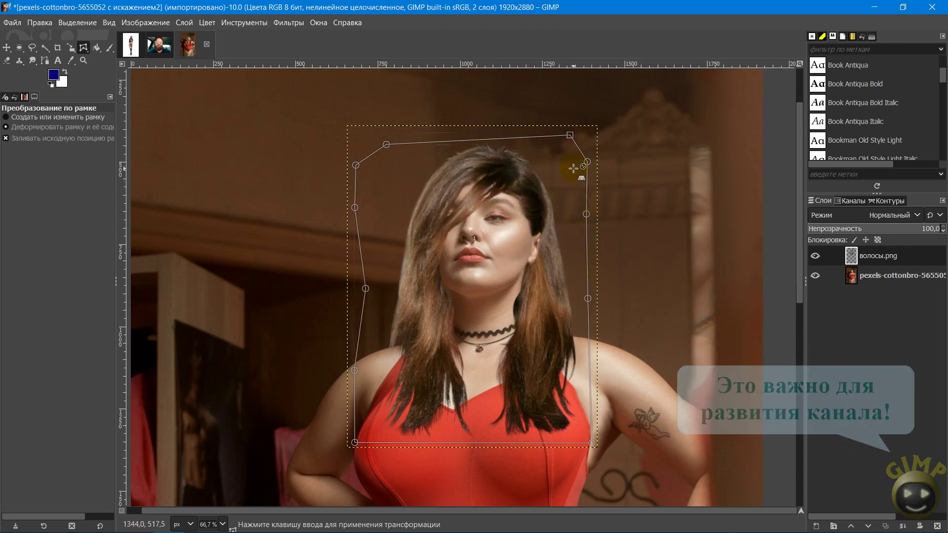
{"action": "left_click_drag", "start_coordinate": [354, 208], "coordinate": [356, 195]}
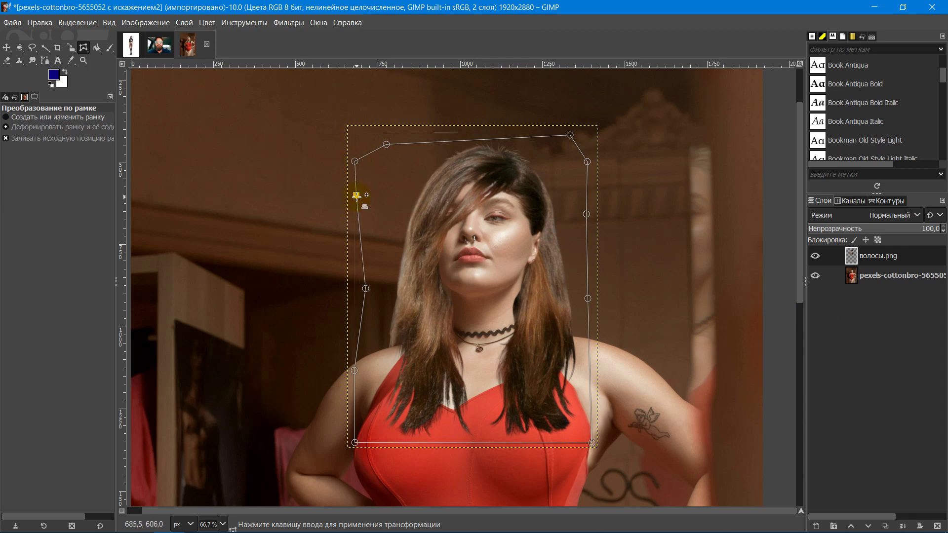
{"action": "left_click_drag", "start_coordinate": [592, 213], "coordinate": [598, 213]}
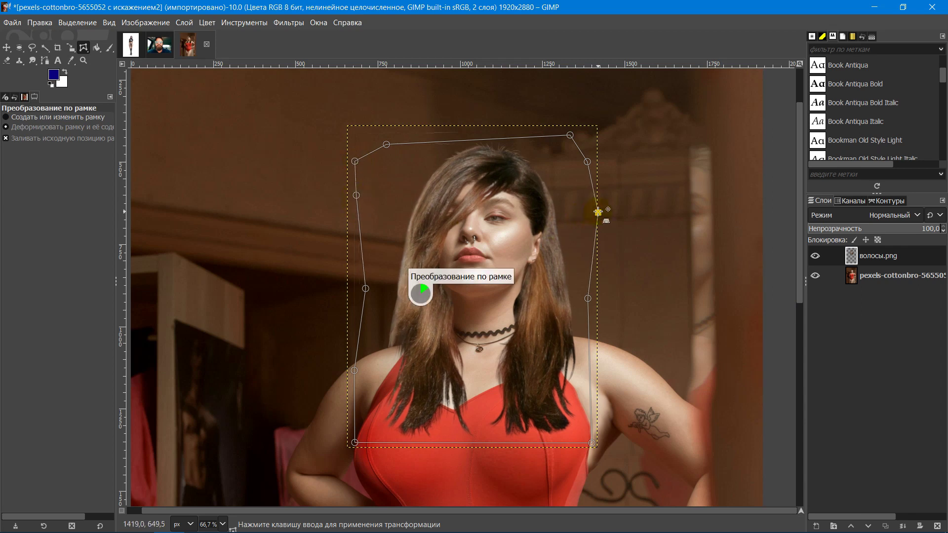
{"action": "left_click_drag", "start_coordinate": [357, 195], "coordinate": [355, 182]}
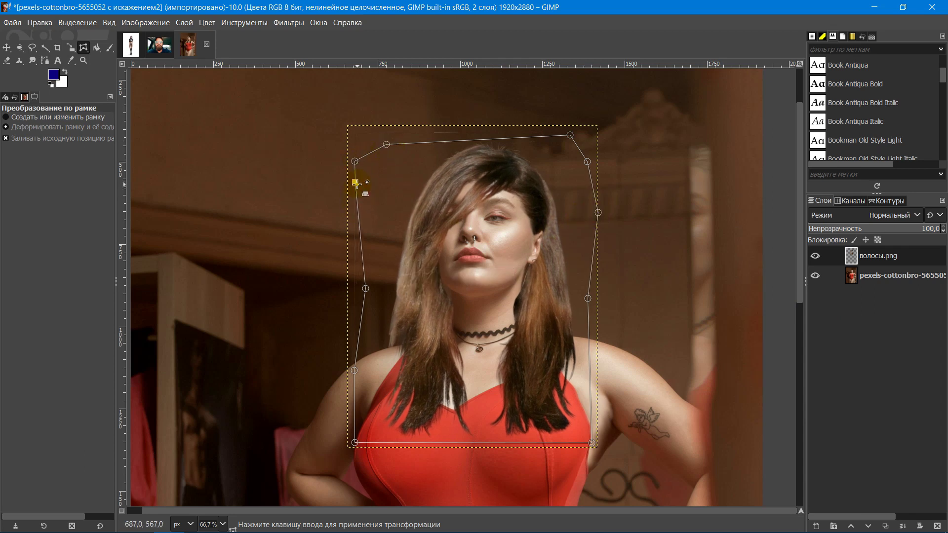
{"action": "left_click_drag", "start_coordinate": [598, 212], "coordinate": [604, 222]}
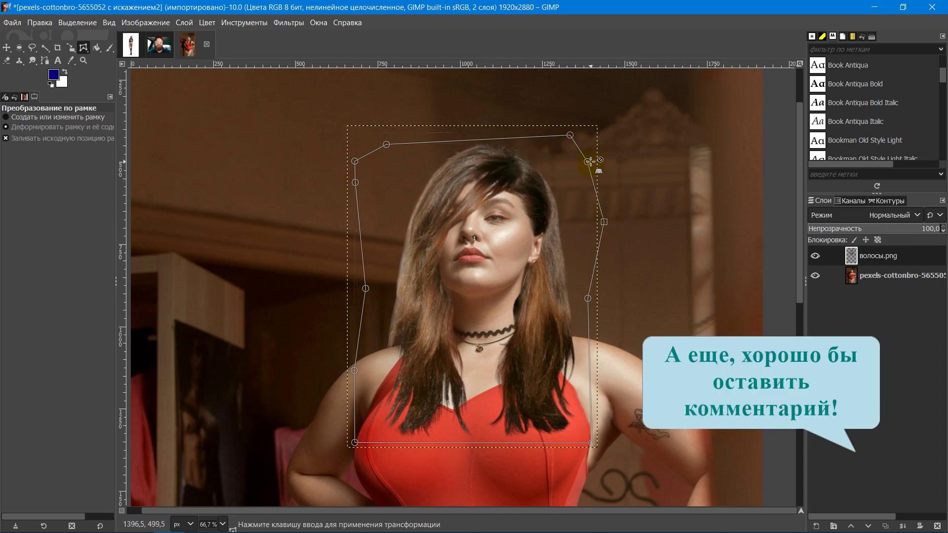
{"action": "left_click_drag", "start_coordinate": [588, 161], "coordinate": [560, 140]}
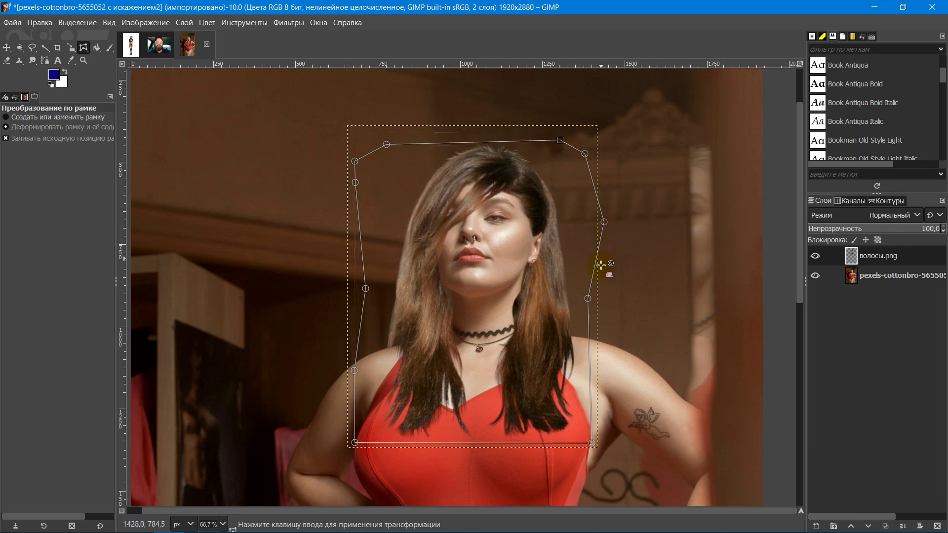
{"action": "left_click_drag", "start_coordinate": [361, 386], "coordinate": [389, 374]}
{"action": "left_click_drag", "start_coordinate": [386, 144], "coordinate": [382, 134]}
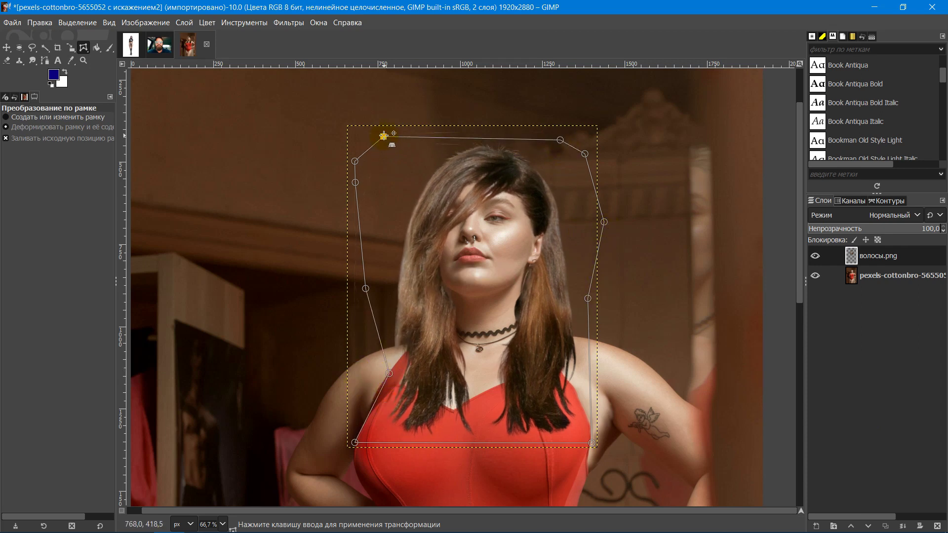
{"action": "left_click_drag", "start_coordinate": [587, 299], "coordinate": [591, 297]}
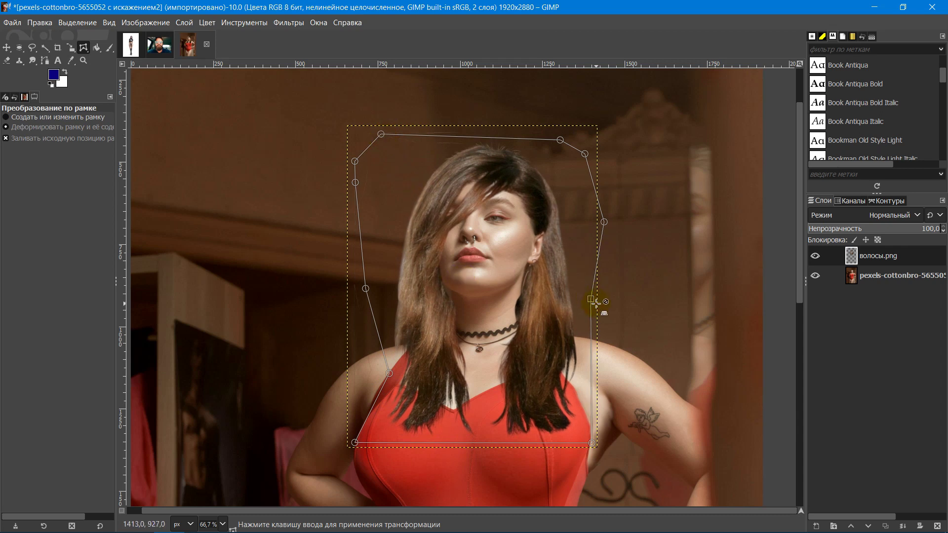
- Apply the hair cage warp and zoom out to show the full-length woman
{"action": "key", "text": "Return"}
{"action": "key", "text": "minus"}
{"action": "key", "text": "minus"}
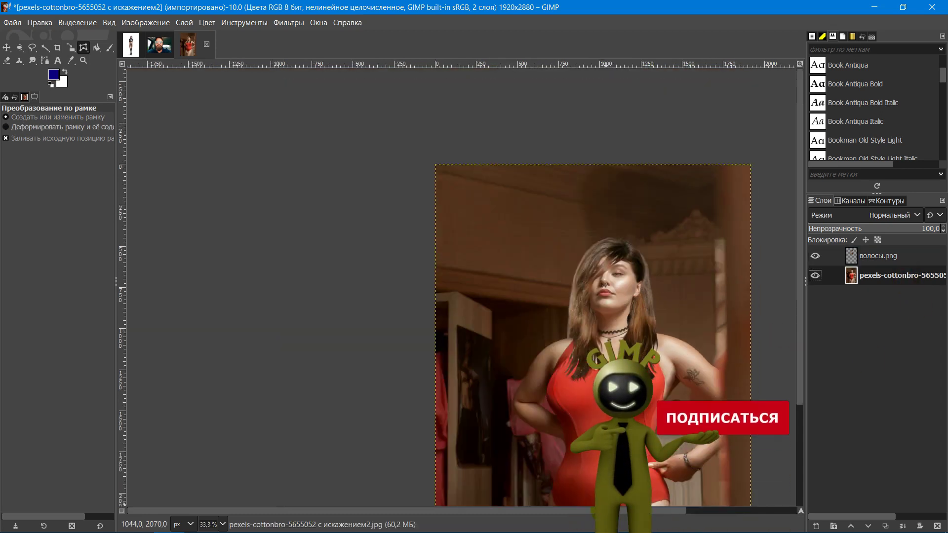
{"action": "scroll", "coordinate": [788, 264], "scroll_direction": "down", "scroll_amount": 5}
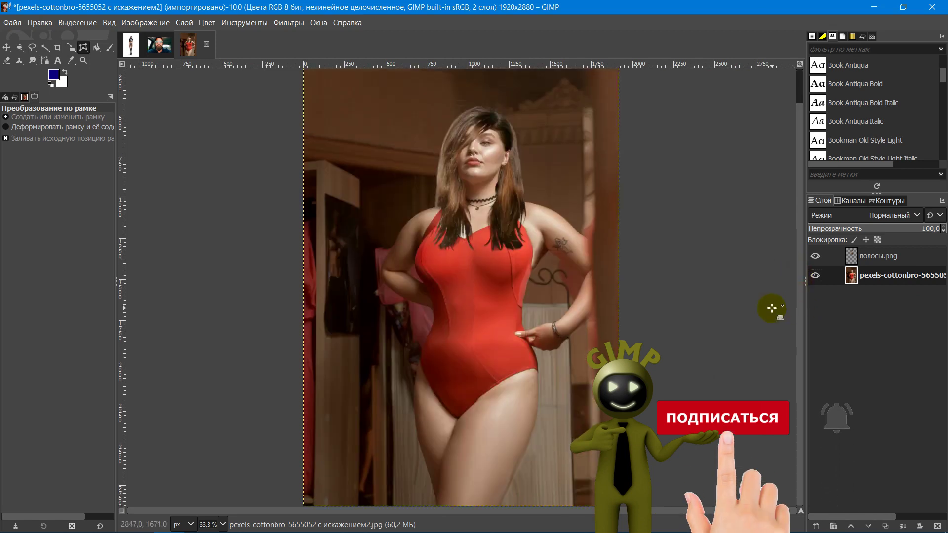